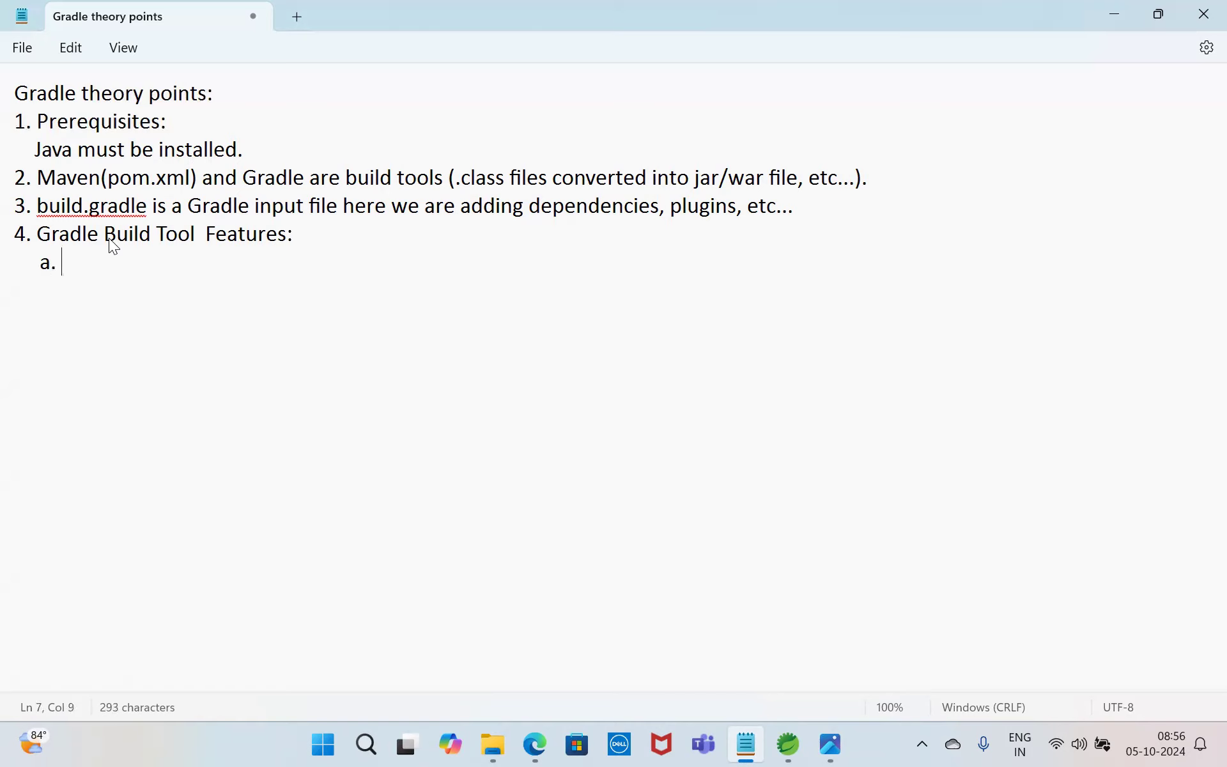
# Step: Write feature a under Gradle Build Tool Features as "Gives better performance compare to maven."
pyautogui.write('Gives better performance')
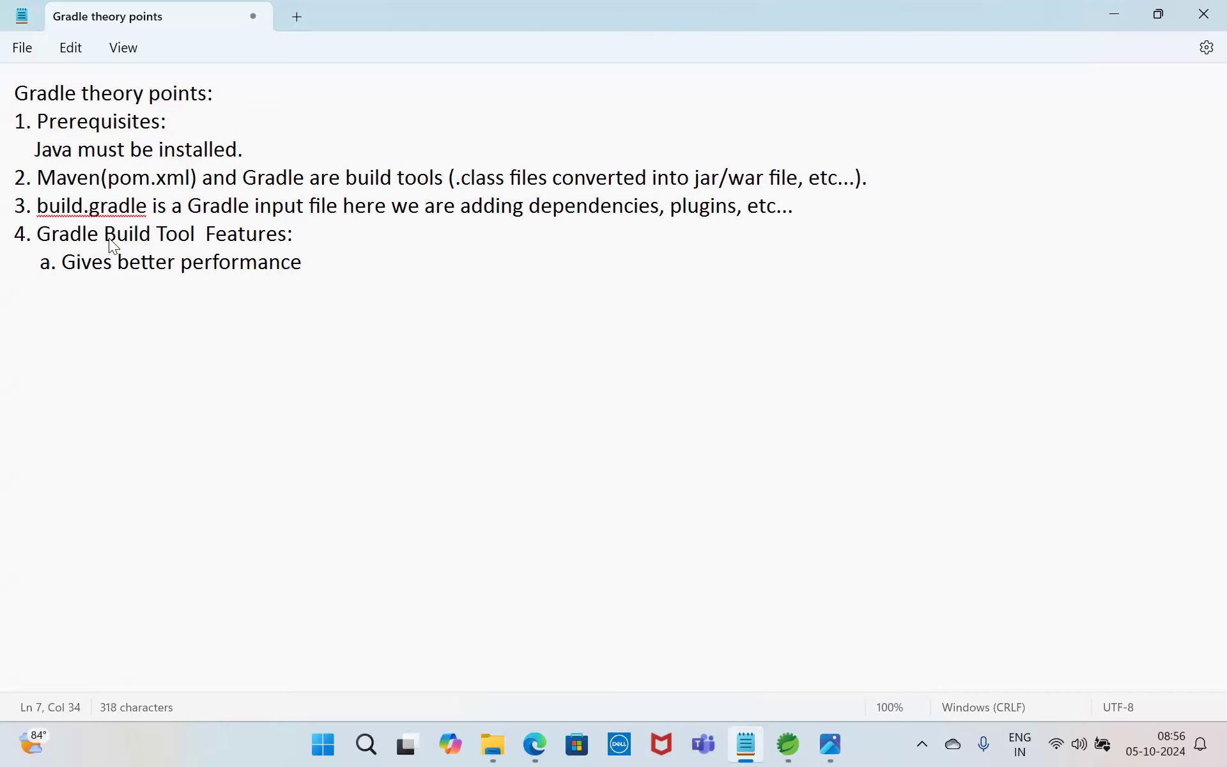
pyautogui.write(' compare')
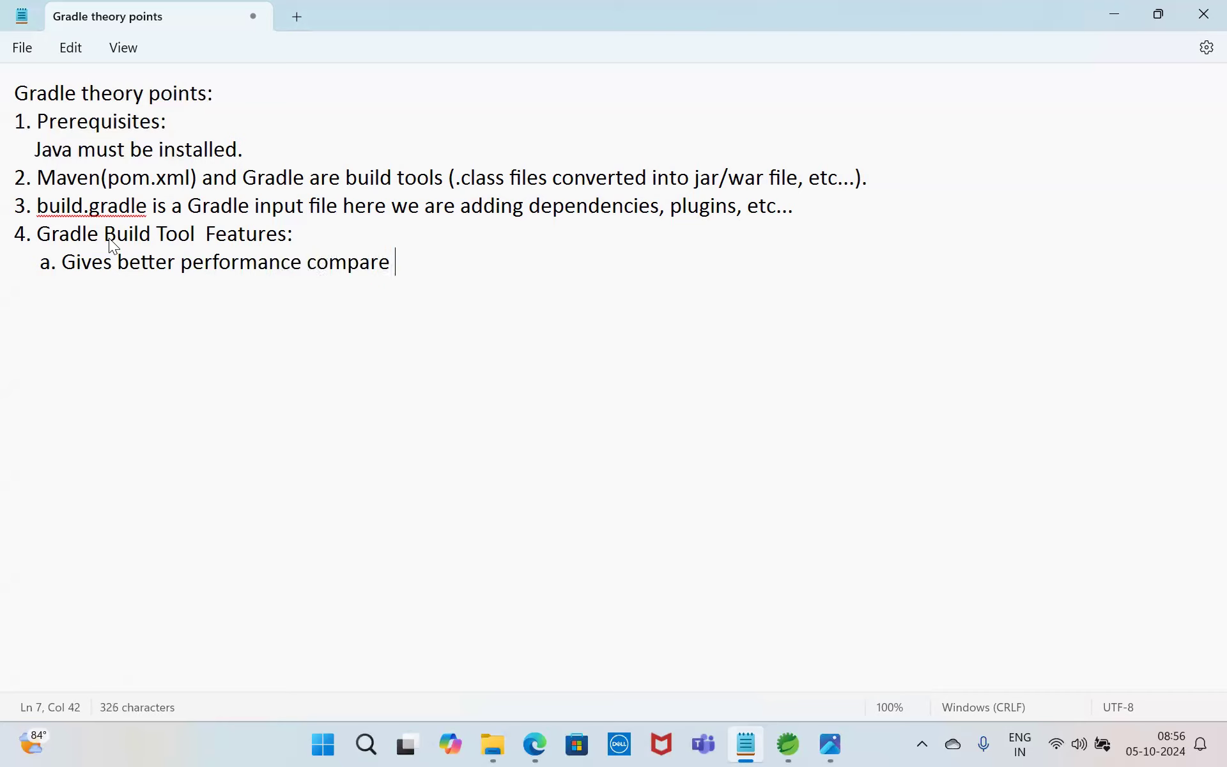
pyautogui.write(' to maven.')
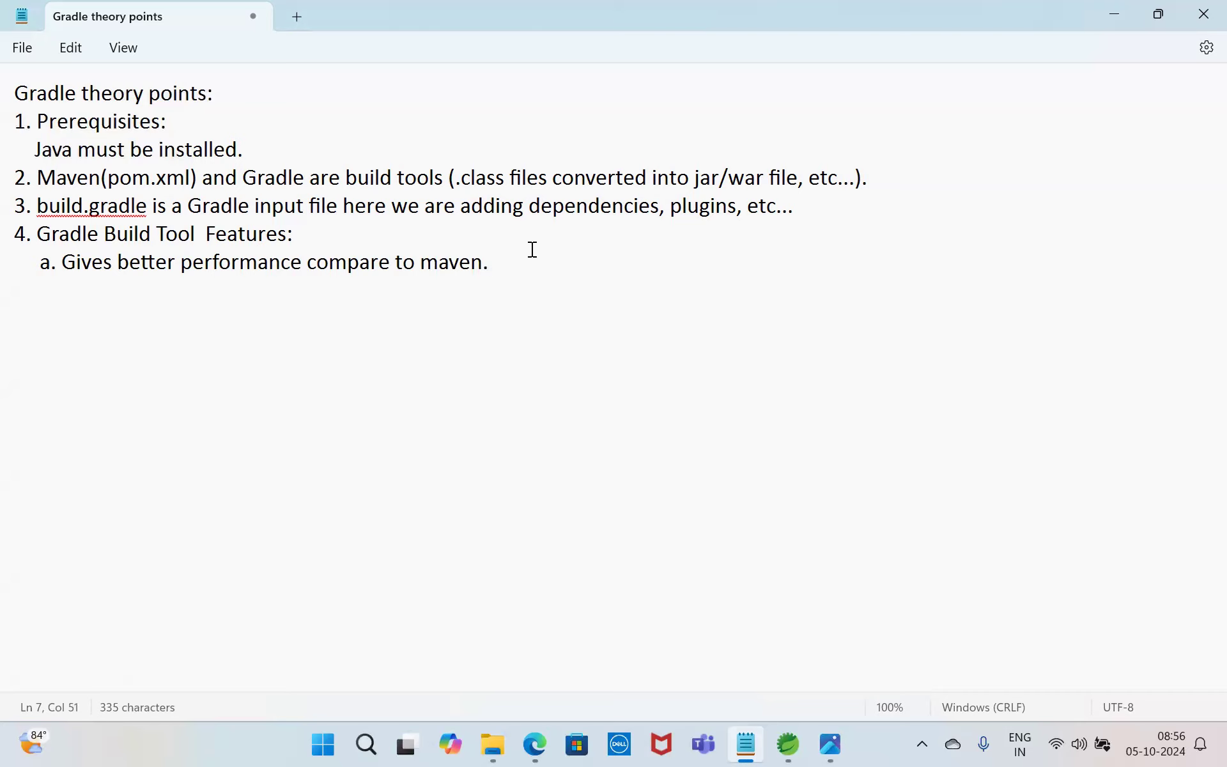
# Step: Add feature b to the list, reading "Allows to convert Gradle projects into Maven projects."
pyautogui.write('b. Allows to convert ')
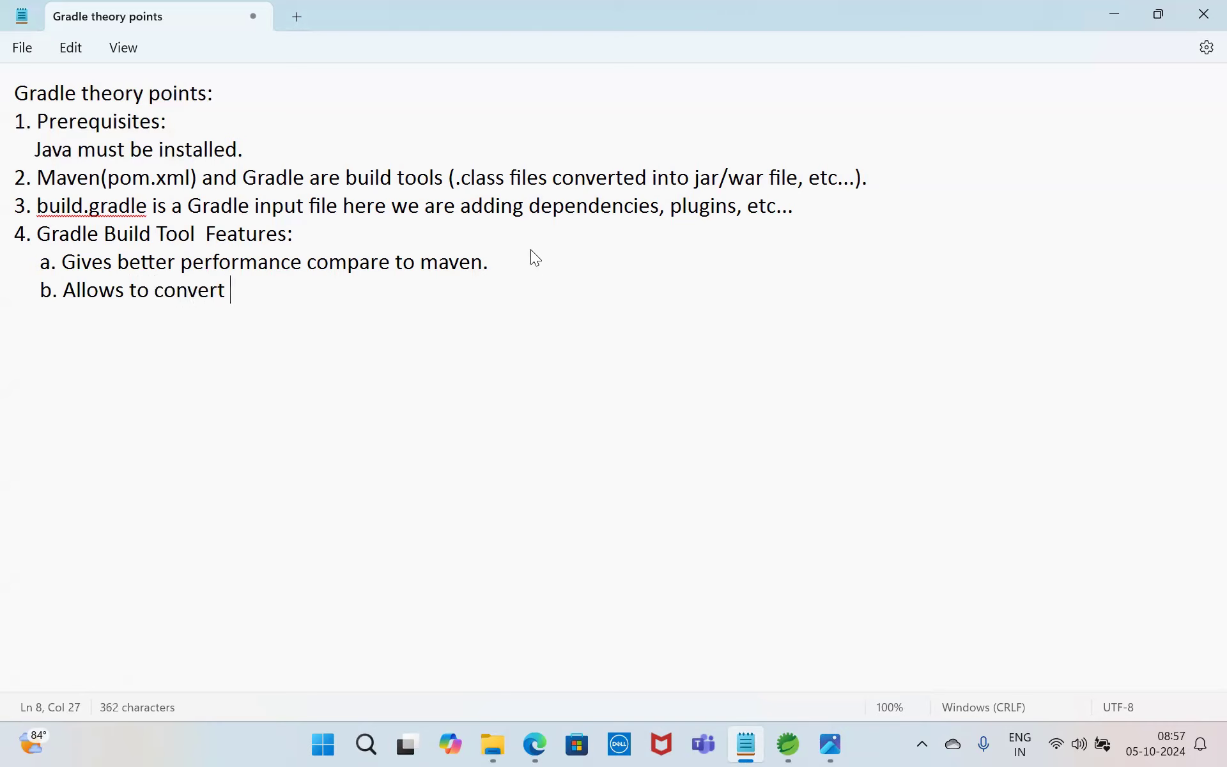
pyautogui.write('Gradle projects into Maven projects.')
pyautogui.press('Return')
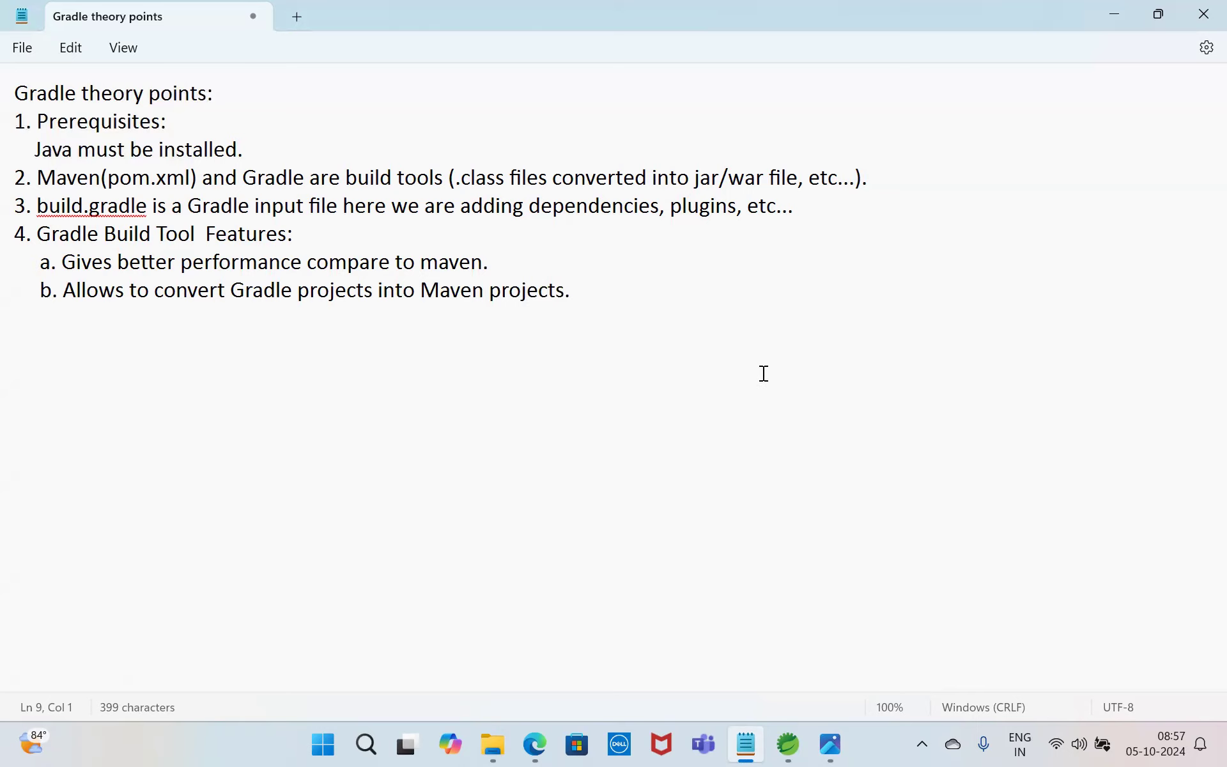
# Step: Switch to Microsoft Edge, search Google for "gradle download" and review the Gradle Installation page
pyautogui.click(543, 744)
pyautogui.click(204, 87)
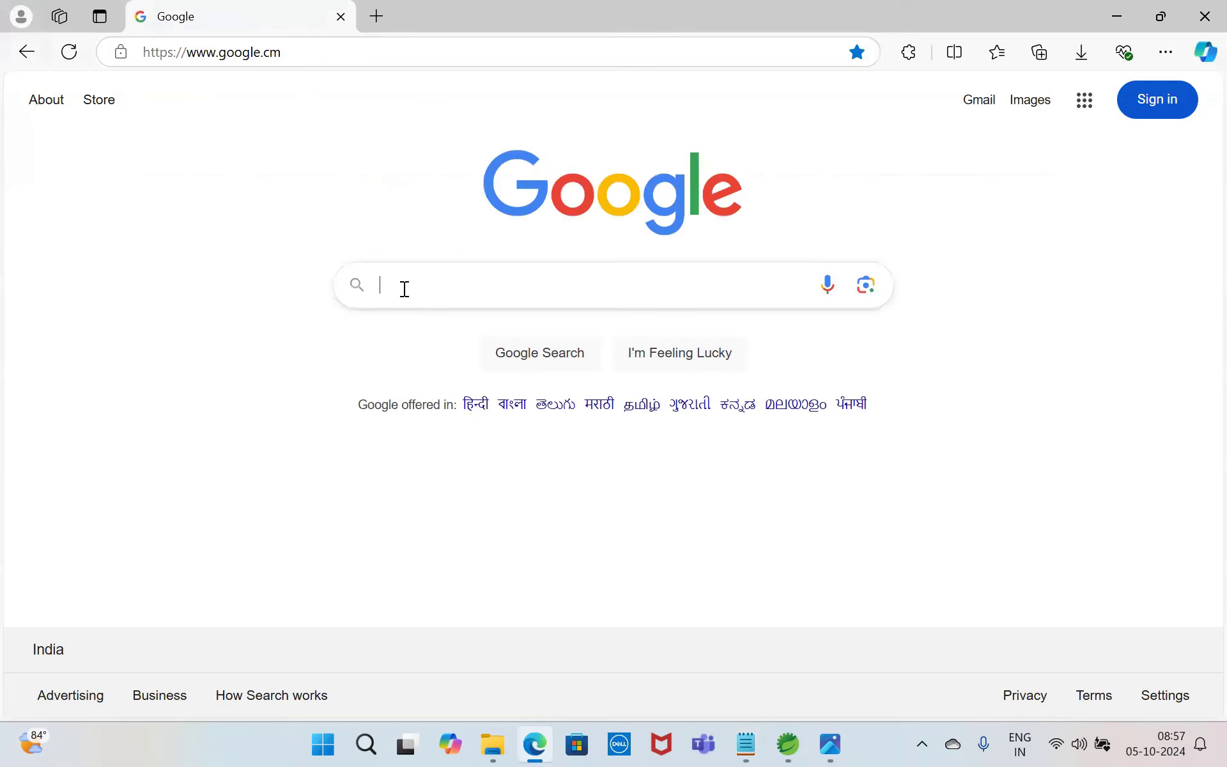
pyautogui.write('gradle')
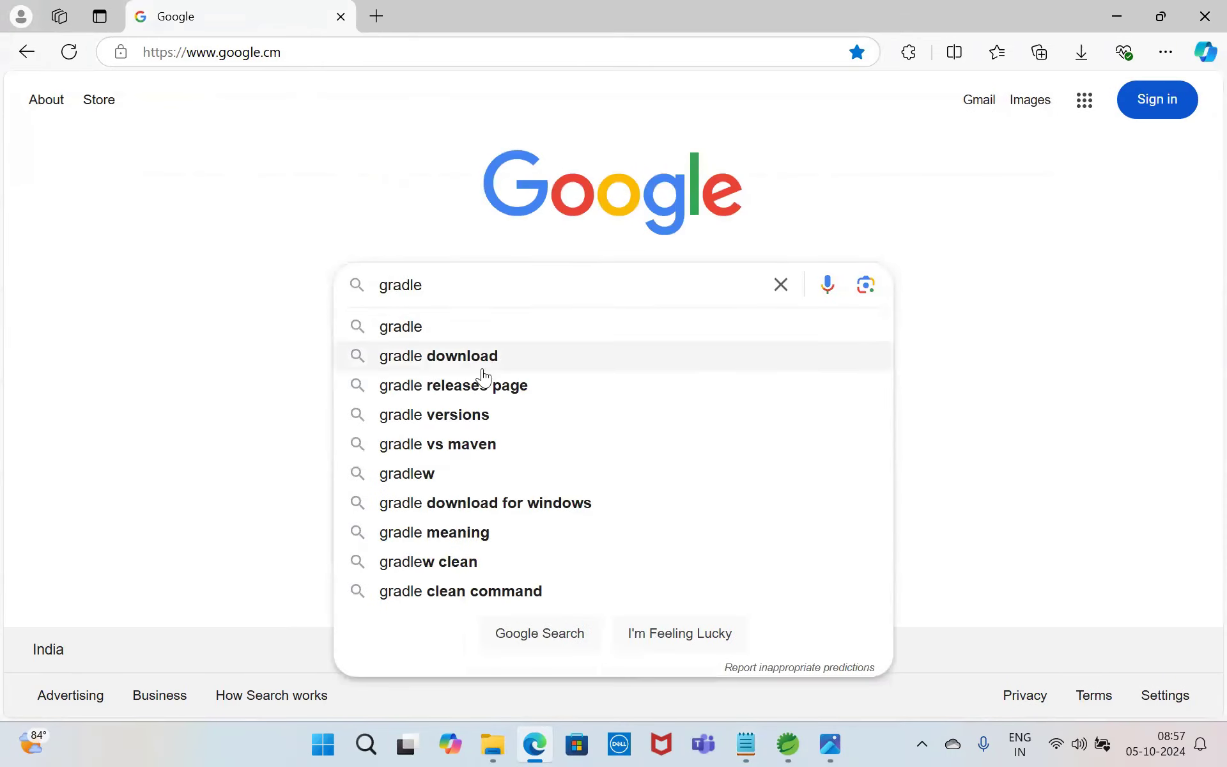
pyautogui.click(484, 377)
pyautogui.click(183, 291)
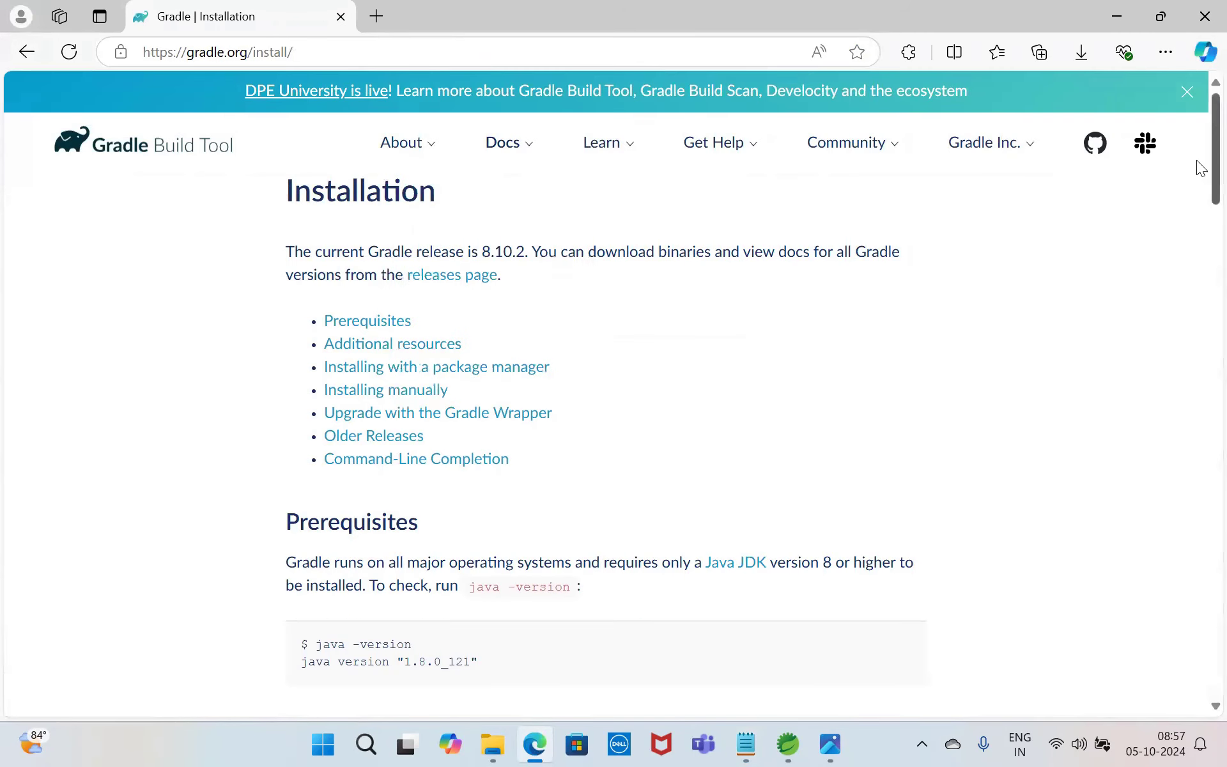
pyautogui.scroll(-15, 1198, 217)
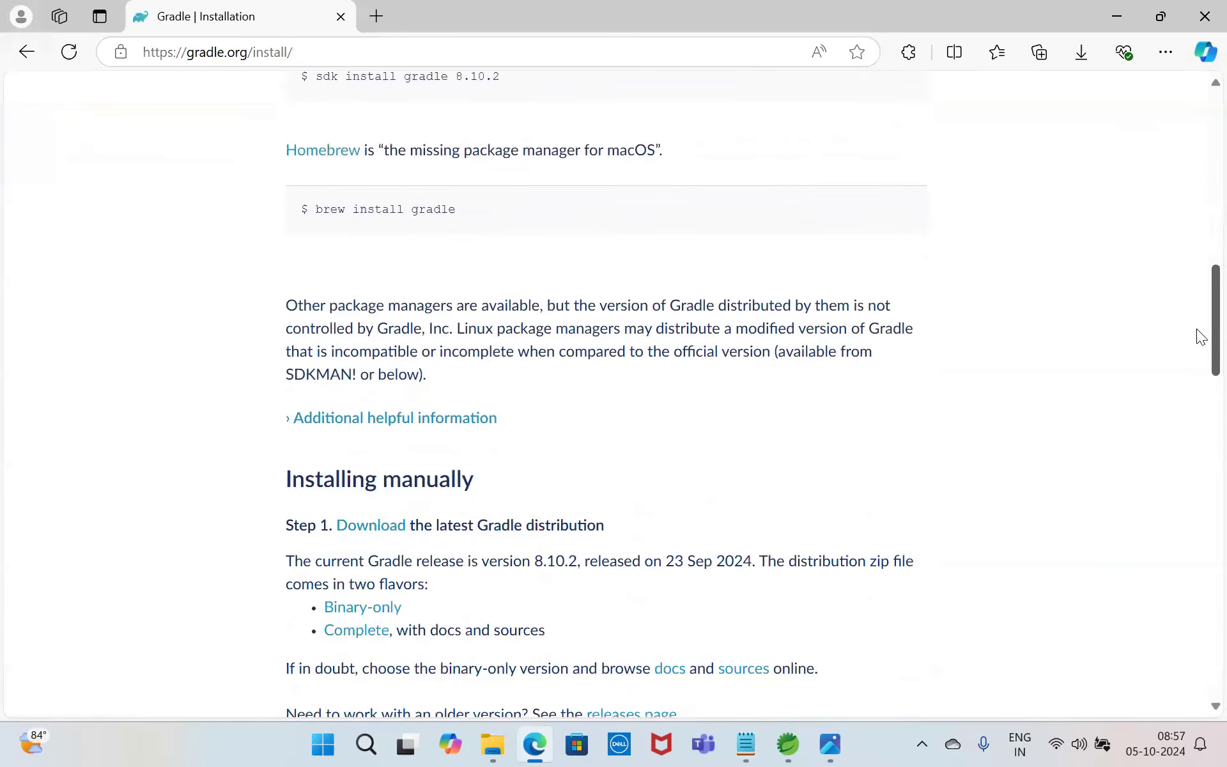
pyautogui.scroll(-20, 1200, 337)
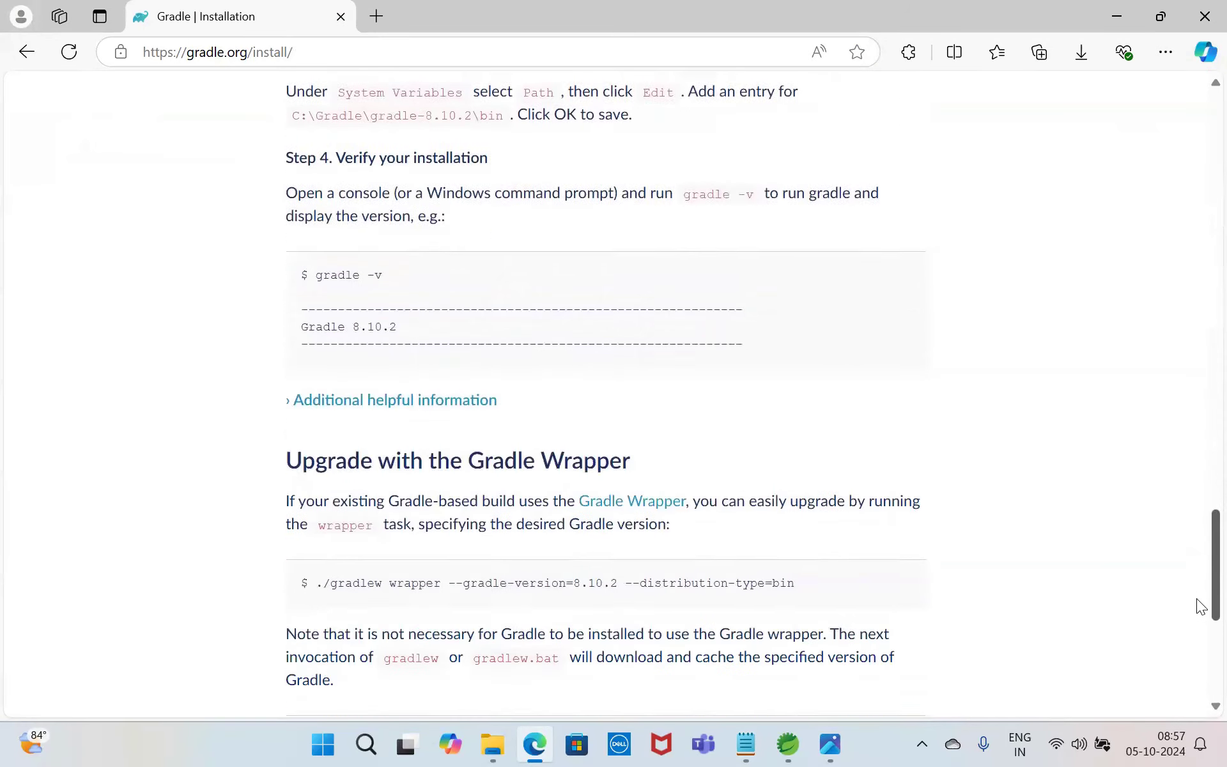
pyautogui.scroll(-5, 1197, 599)
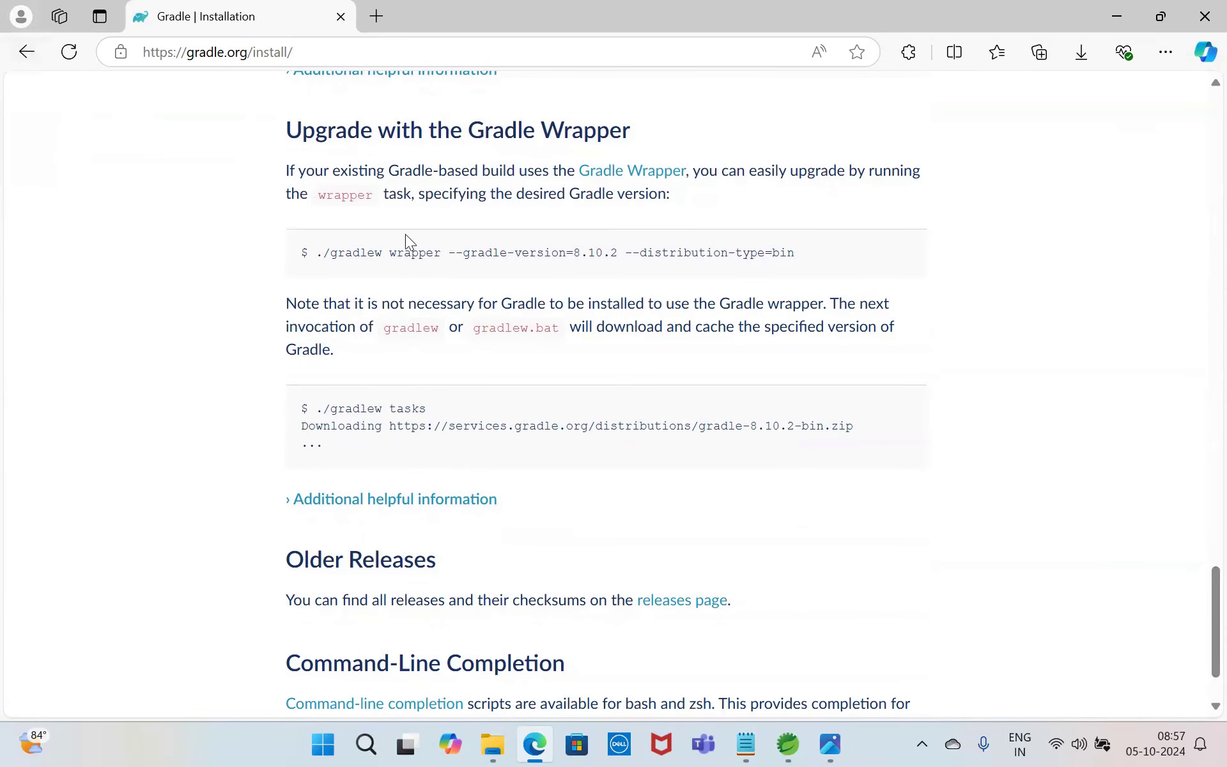
# Step: Change the Google search to "gradle download for windows" and review the Installing Gradle page of the user manual
pyautogui.click(19, 56)
pyautogui.click(406, 125)
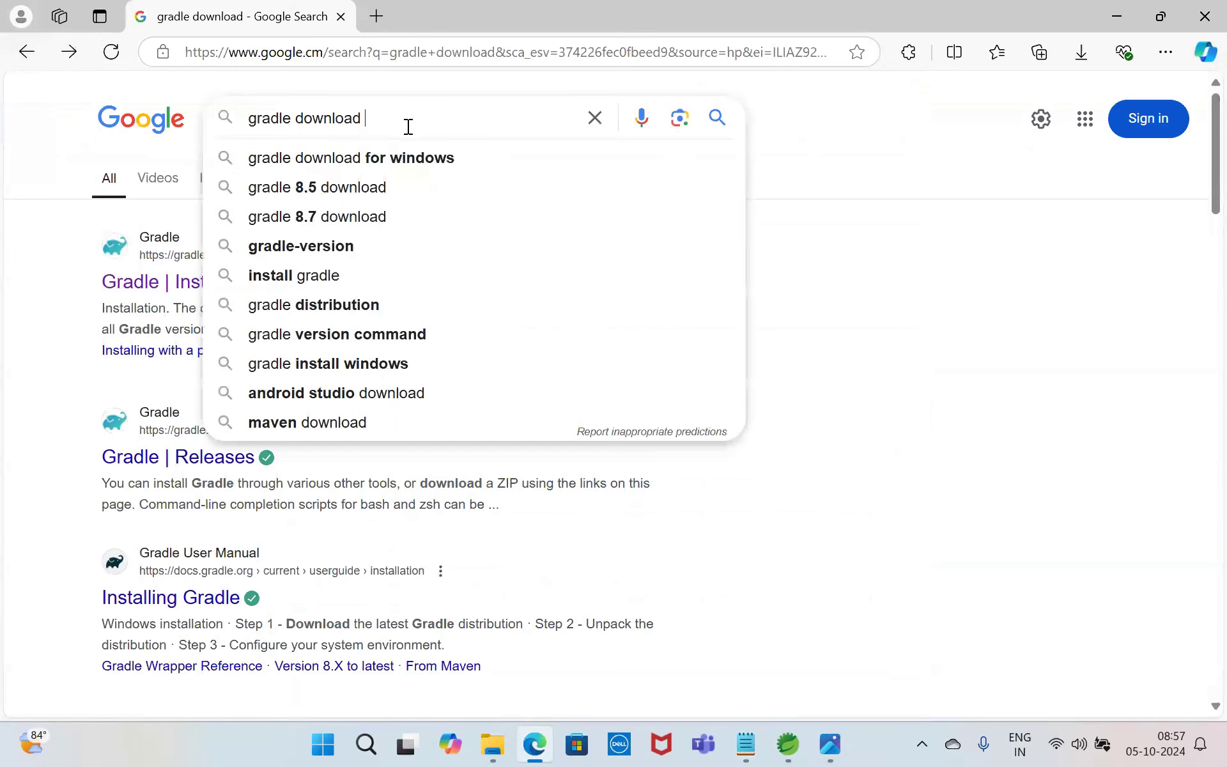
pyautogui.click(430, 158)
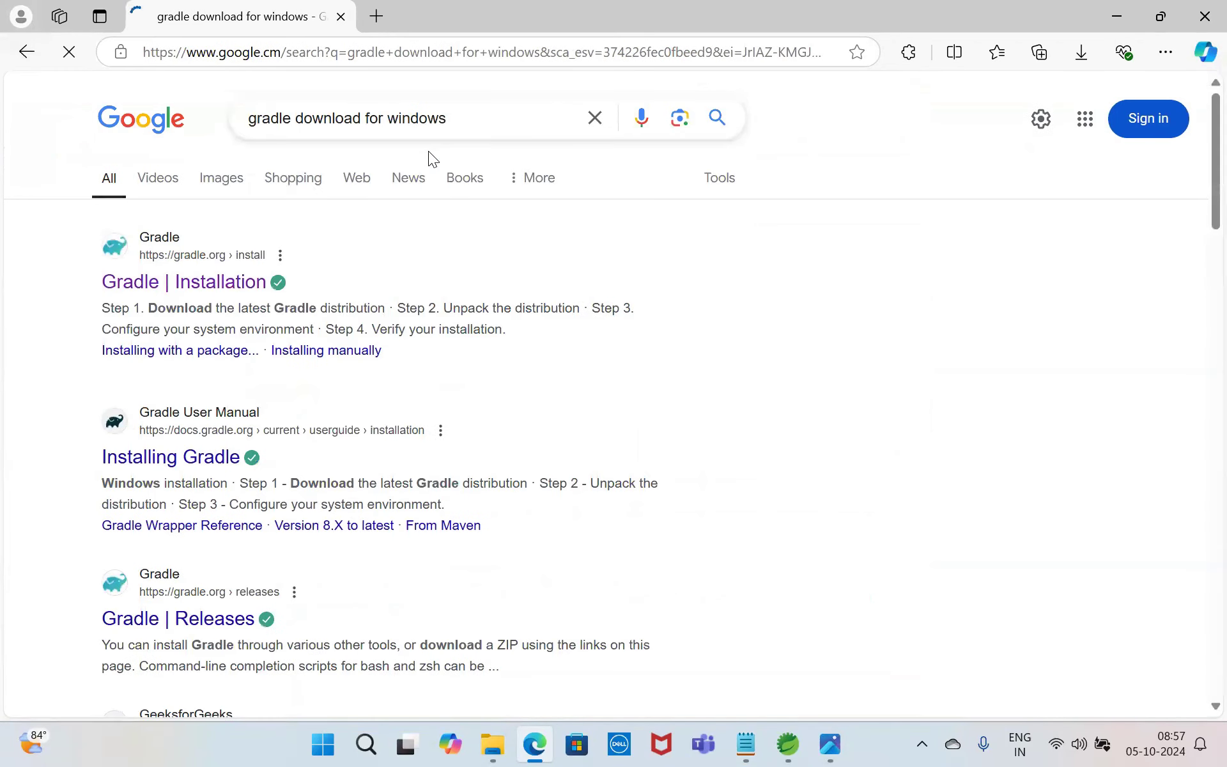
pyautogui.click(161, 458)
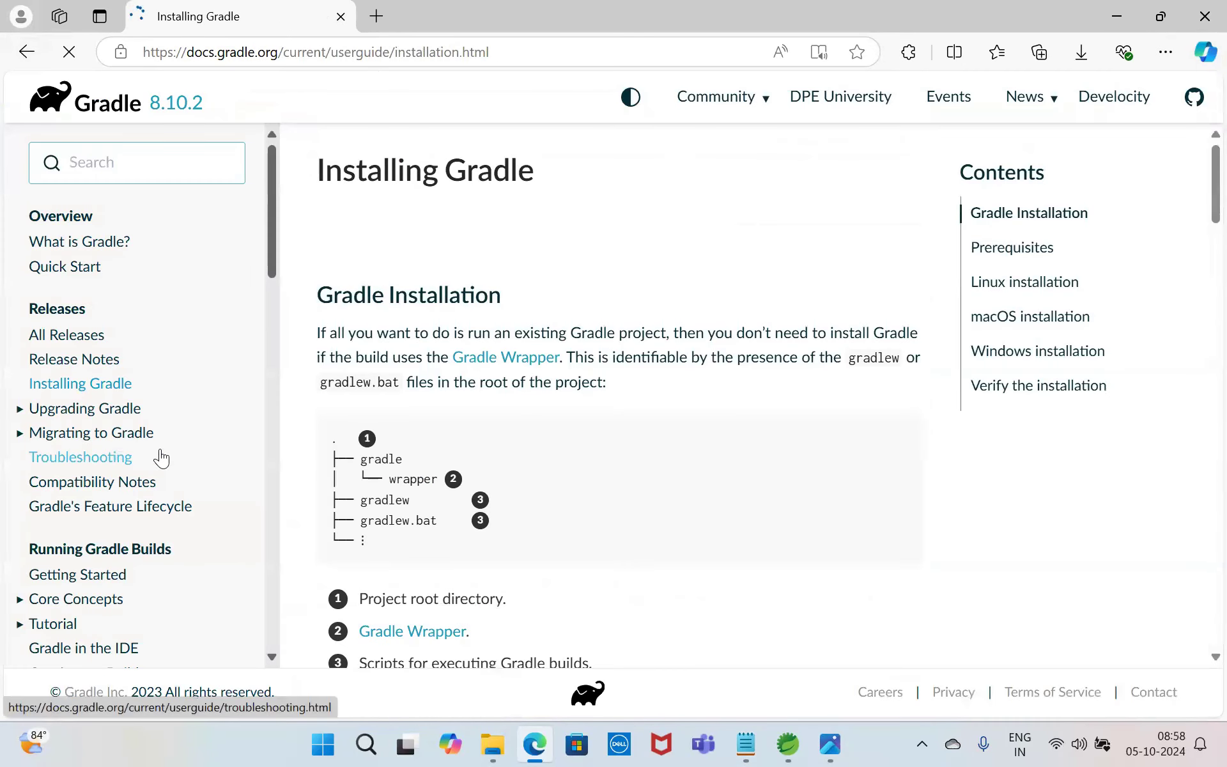
pyautogui.scroll(-10, 1200, 224)
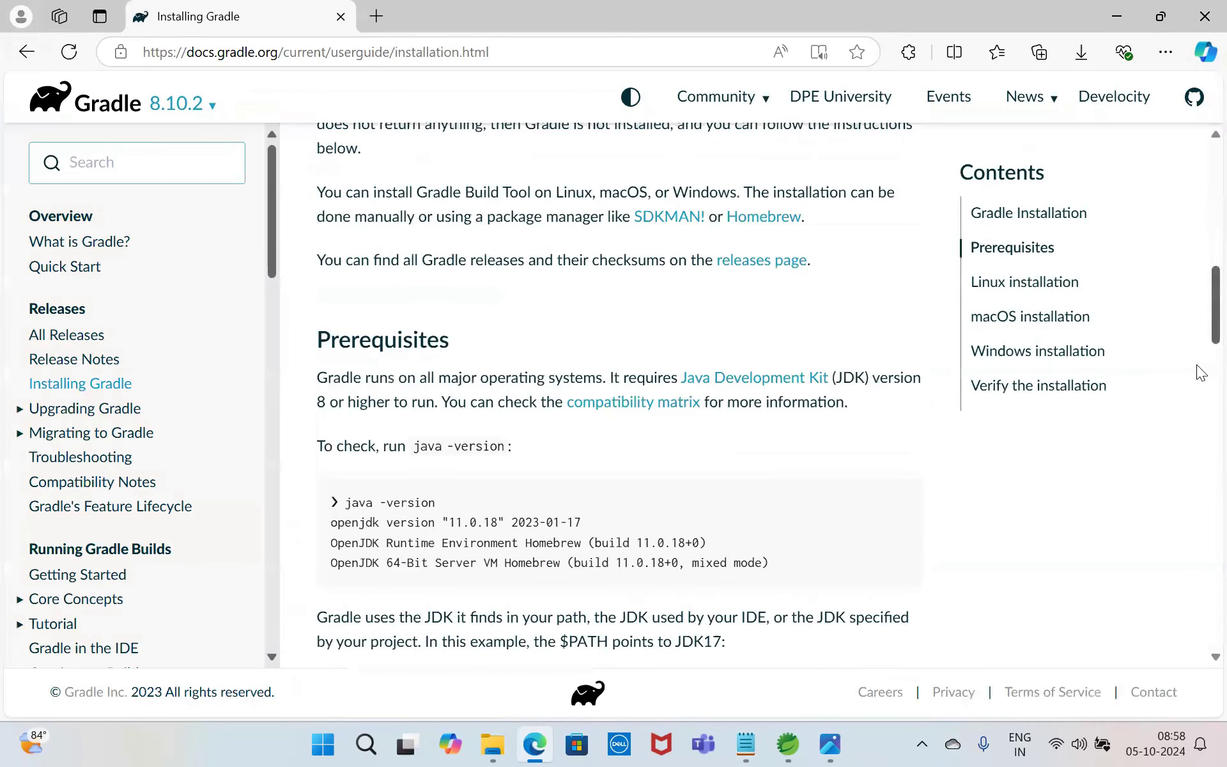
pyautogui.scroll(-8, 1201, 373)
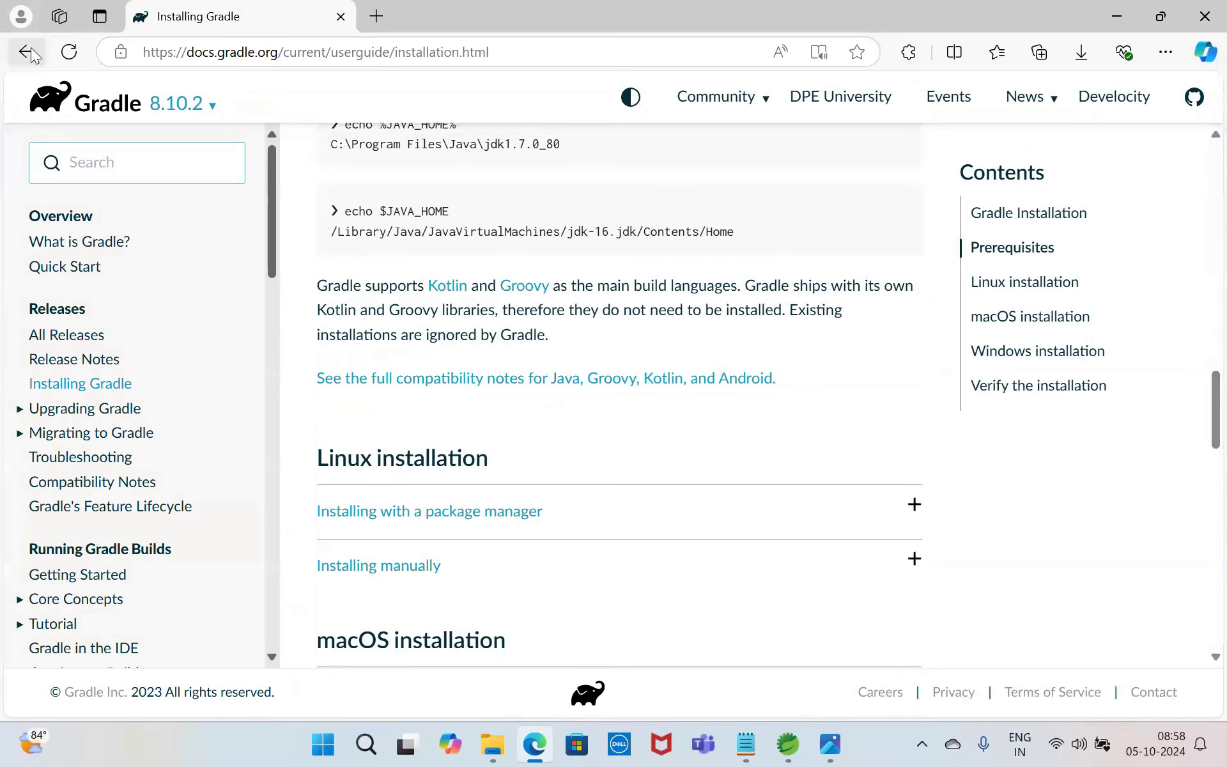
# Step: Return to the search results, open the Gradle Releases page and download the binary-only distribution of v8.10.2
pyautogui.click(30, 47)
pyautogui.click(211, 617)
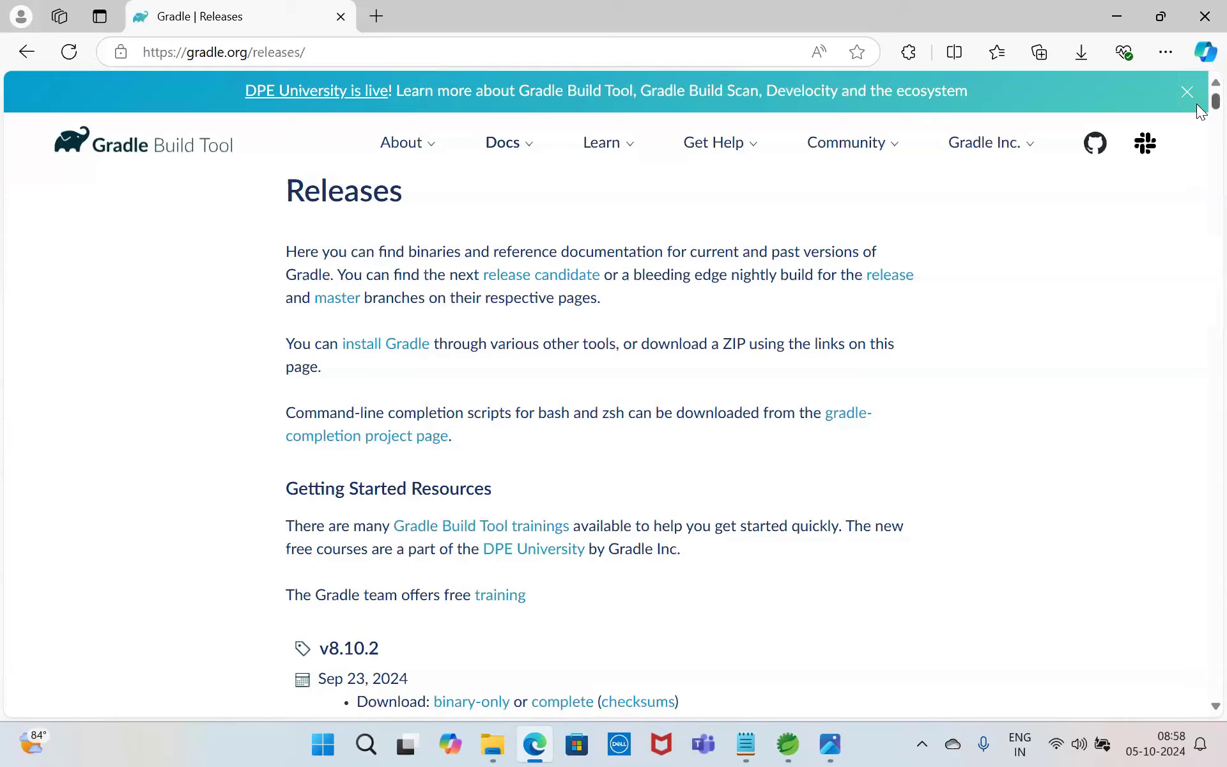
pyautogui.scroll(-5, 1201, 111)
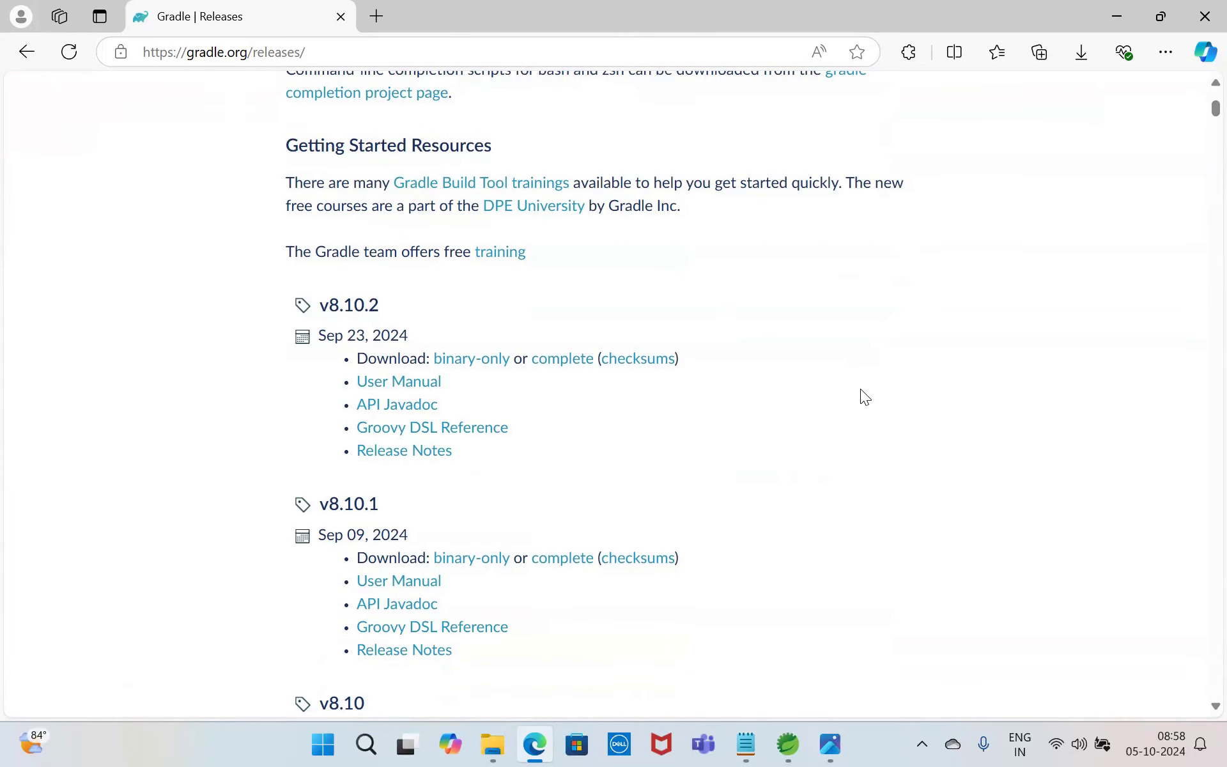
pyautogui.scroll(-3, 860, 391)
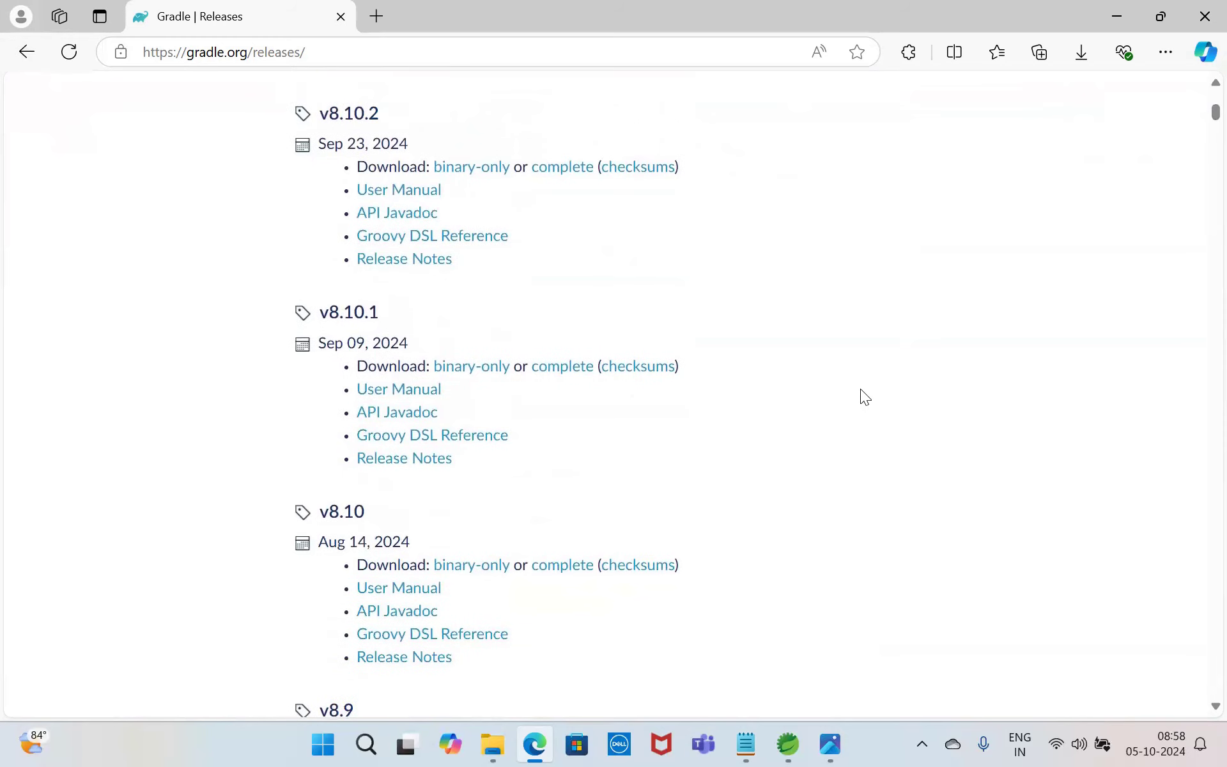
pyautogui.scroll(5, 861, 391)
pyautogui.scroll(2, 1201, 108)
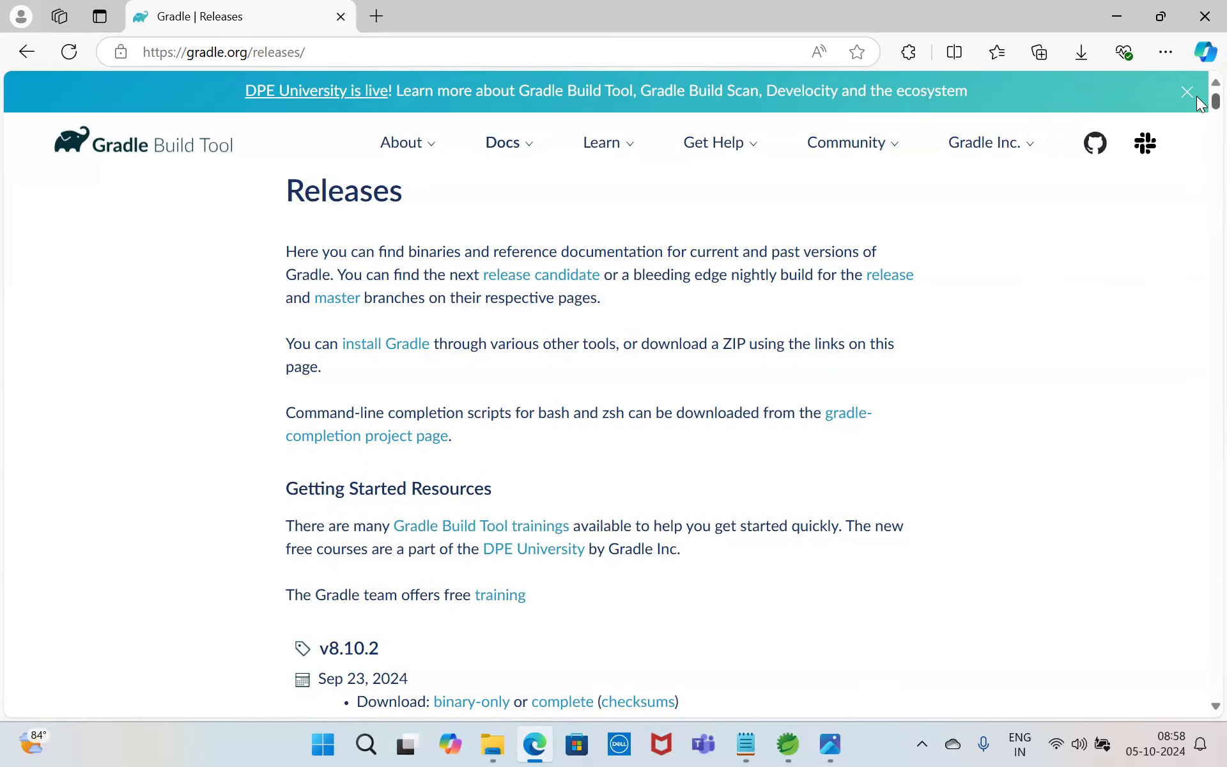
pyautogui.scroll(-7, 1200, 106)
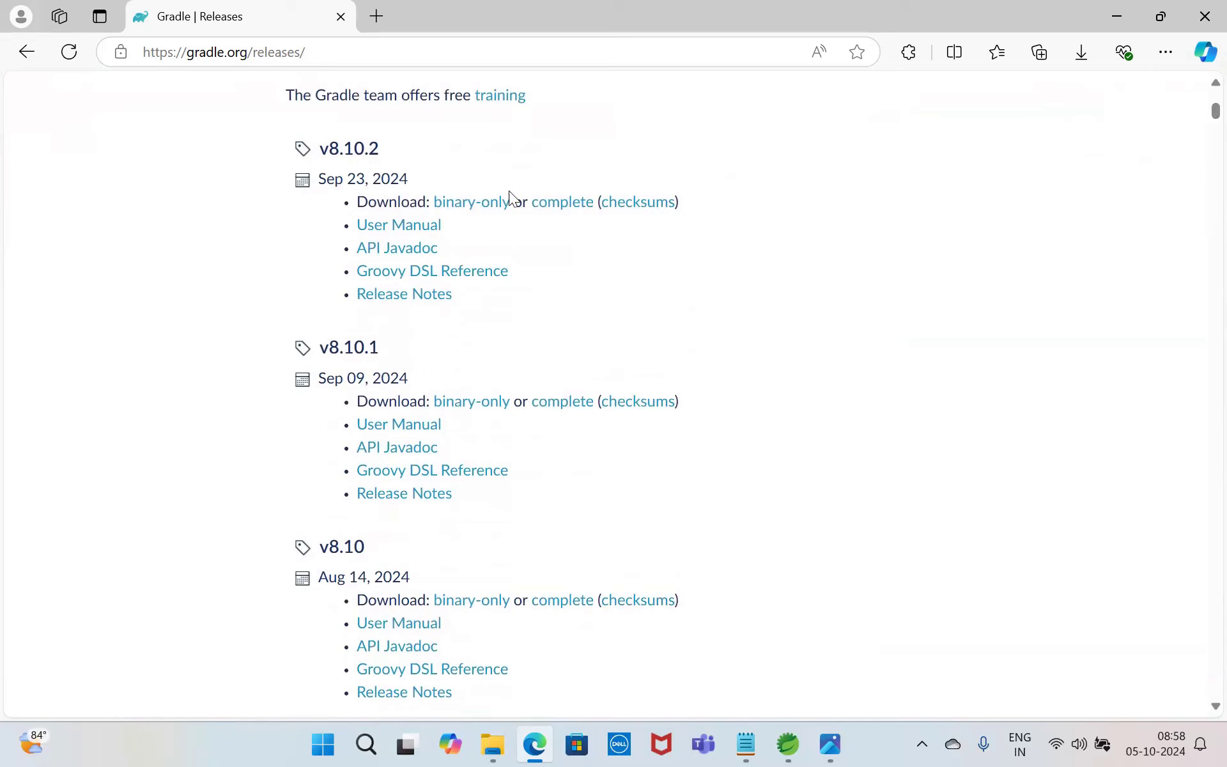
pyautogui.click(471, 206)
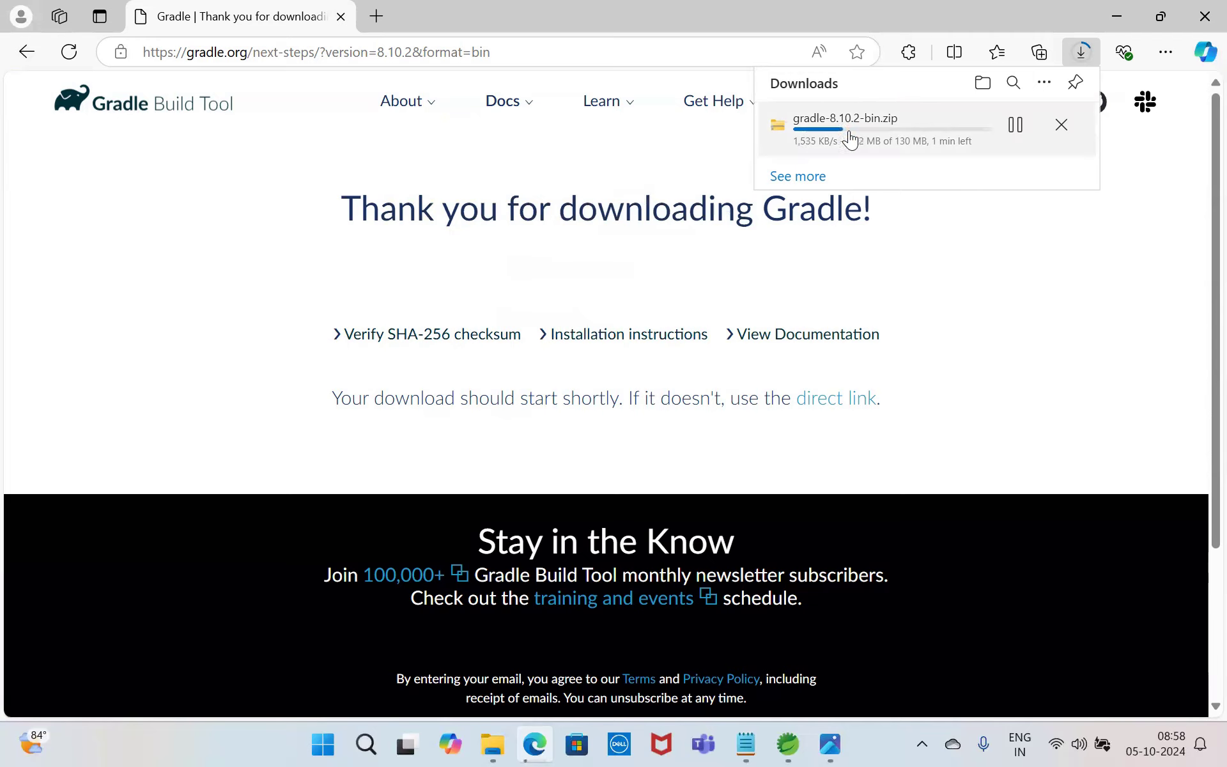
pyautogui.click(26, 52)
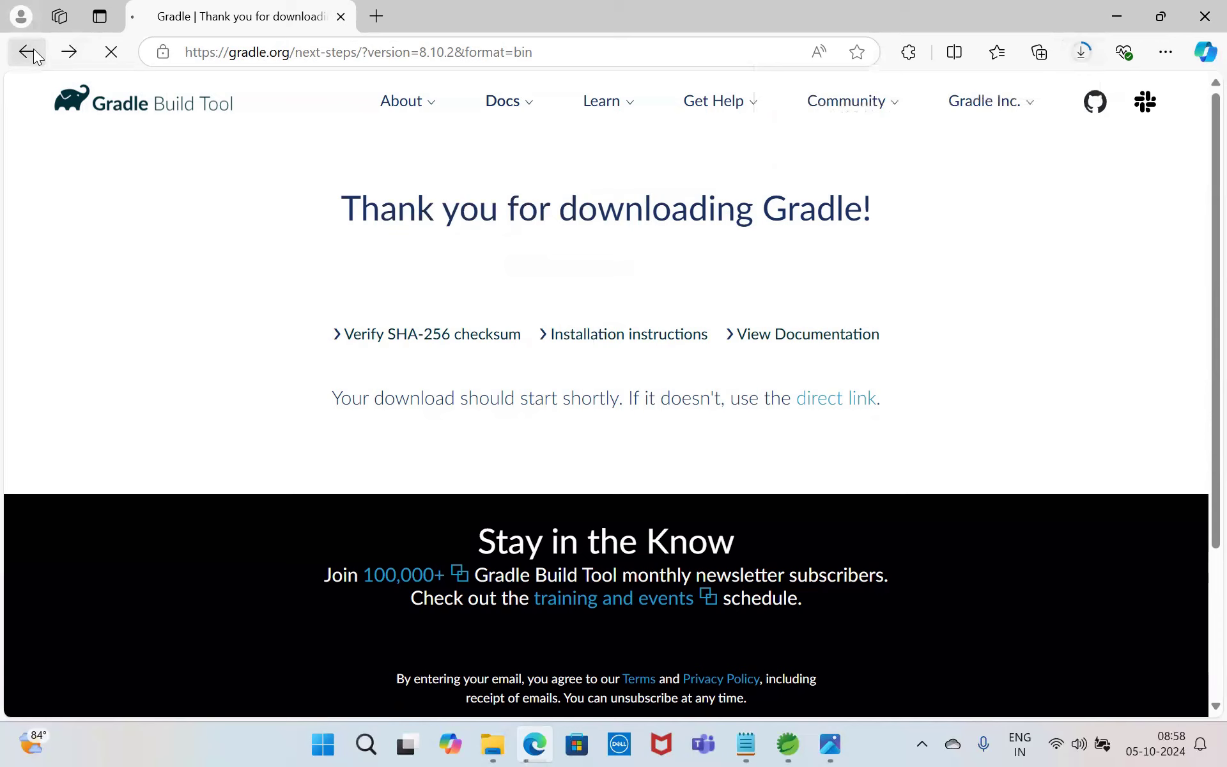
pyautogui.click(390, 51)
pyautogui.hotkey('ctrl', 'c')
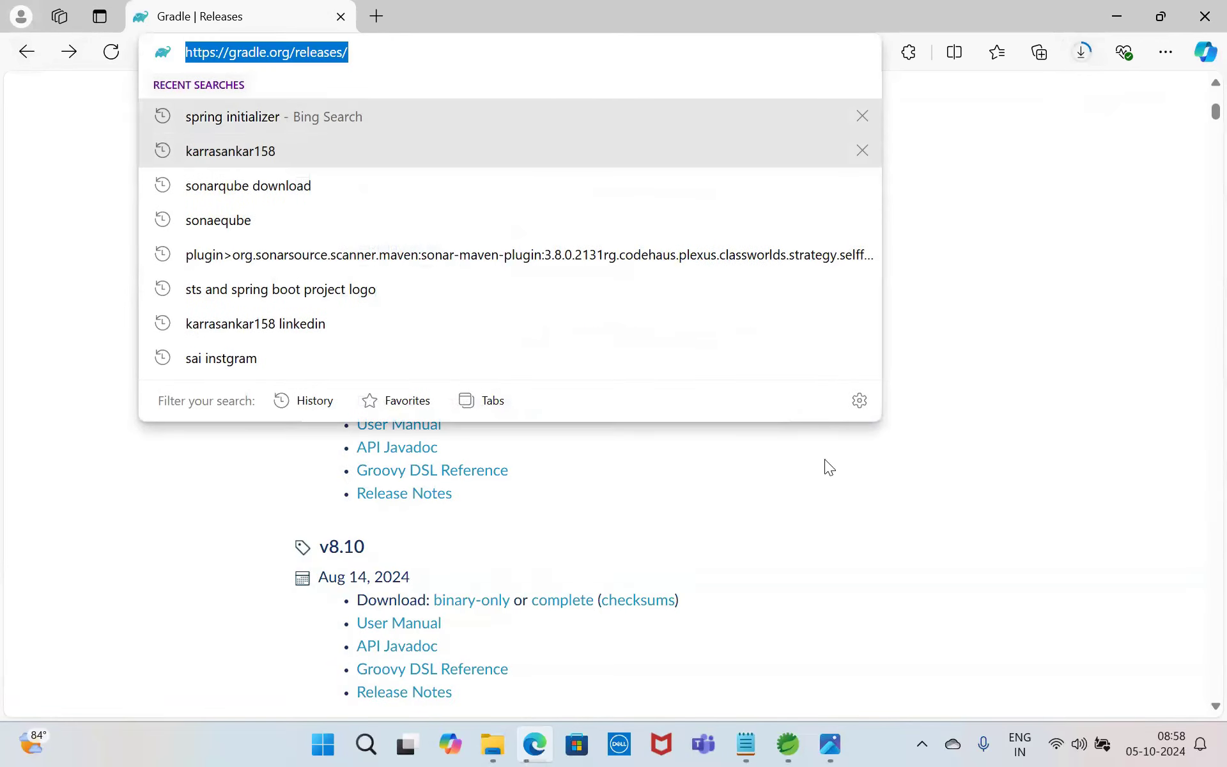
pyautogui.click(746, 744)
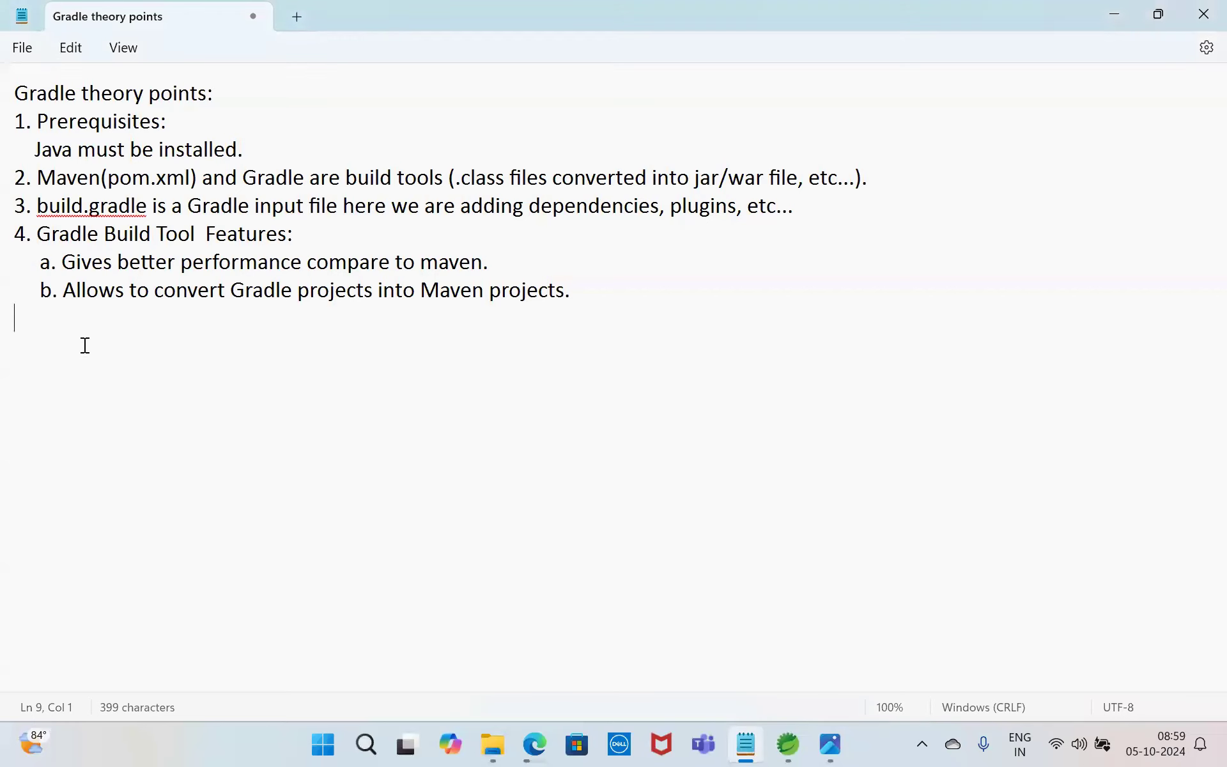
pyautogui.write('5. Gradle Downloa')
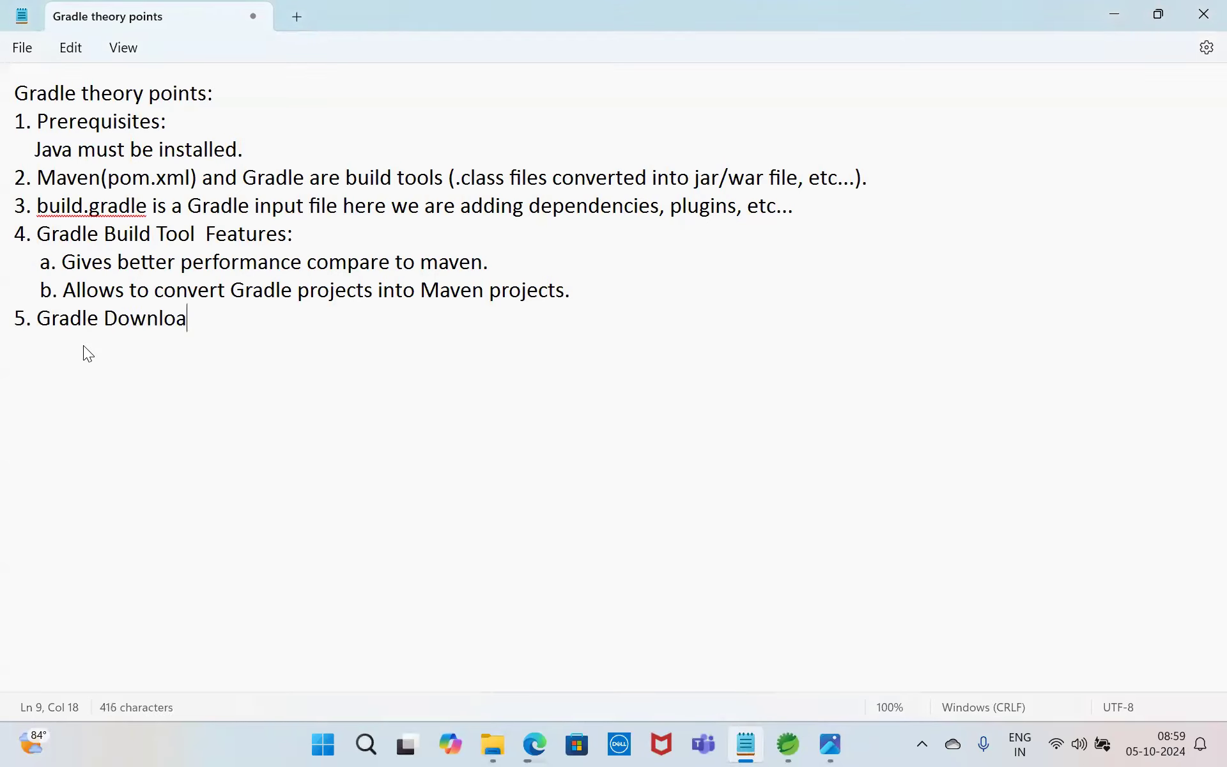
pyautogui.write('d Link:')
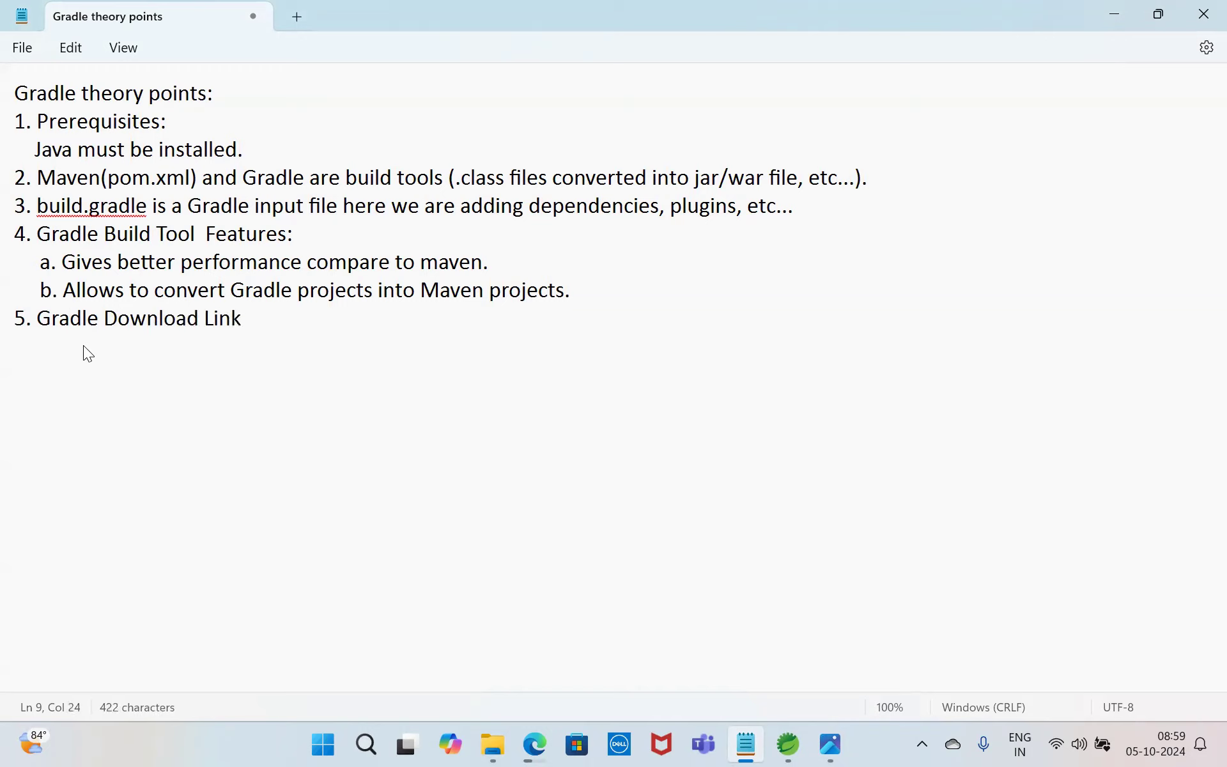
pyautogui.hotkey('ctrl', 'v')
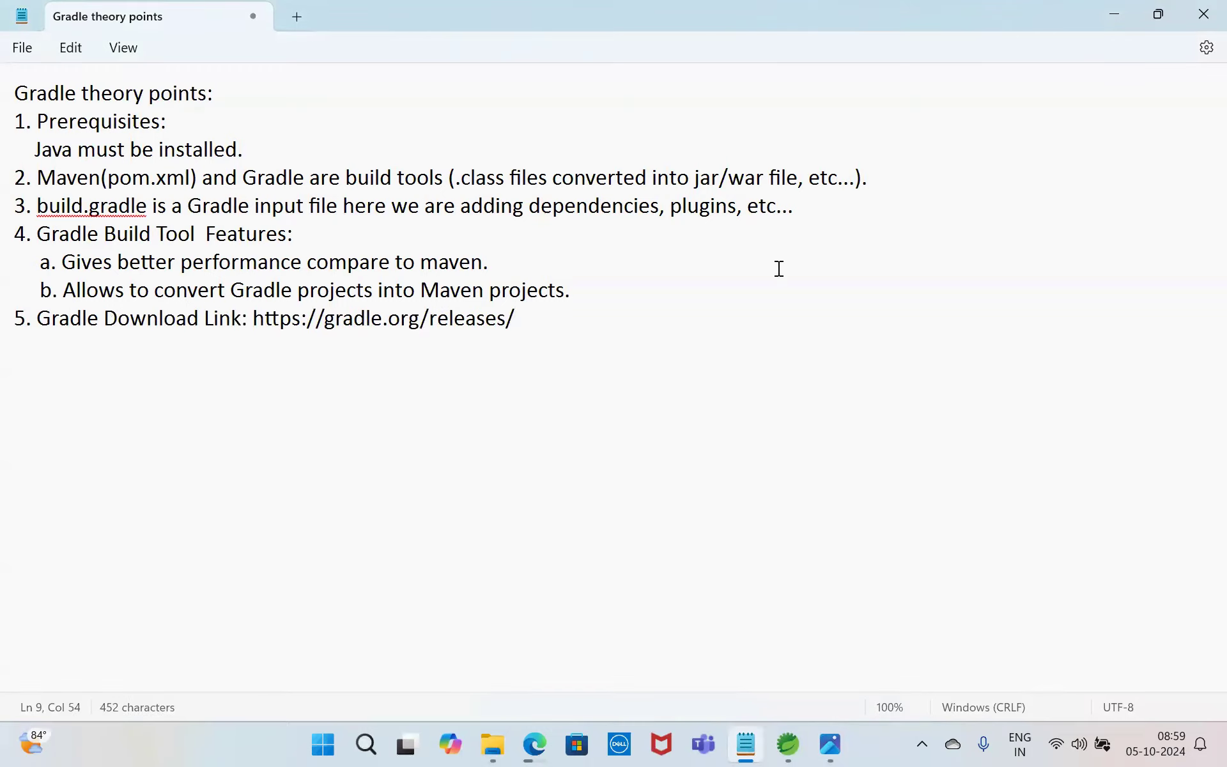
# Step: Go back to Edge and show the downloaded gradle-8.10.2-bin.zip in its folder
pyautogui.click(1114, 14)
pyautogui.click(1083, 53)
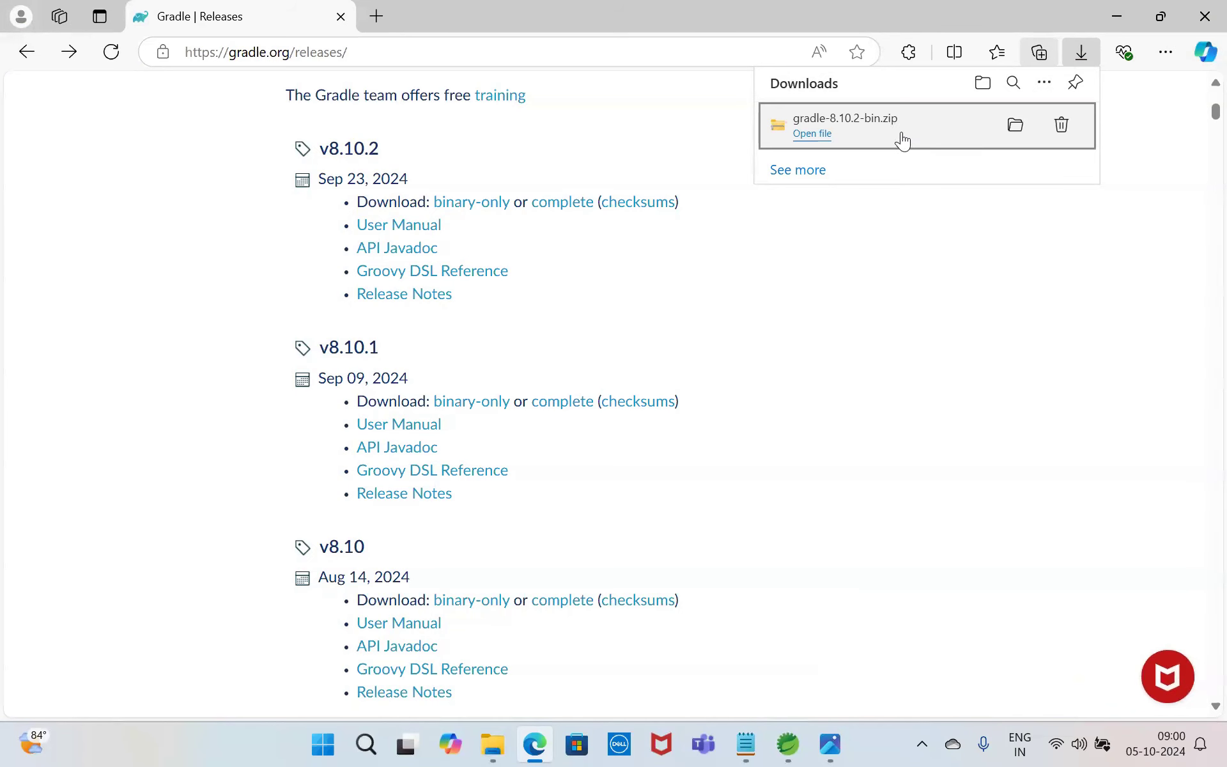
pyautogui.click(1016, 126)
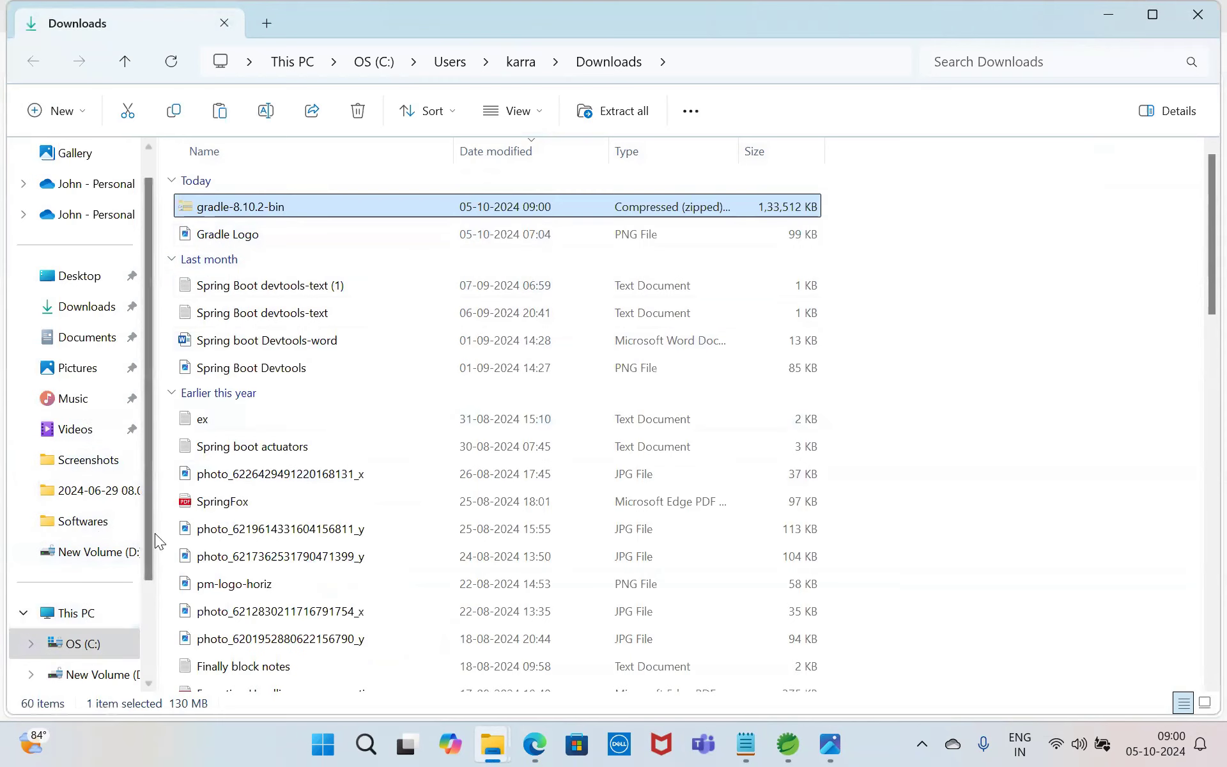
# Step: Create a folder named Gradle8 inside the Softwares folder on drive D
pyautogui.click(107, 553)
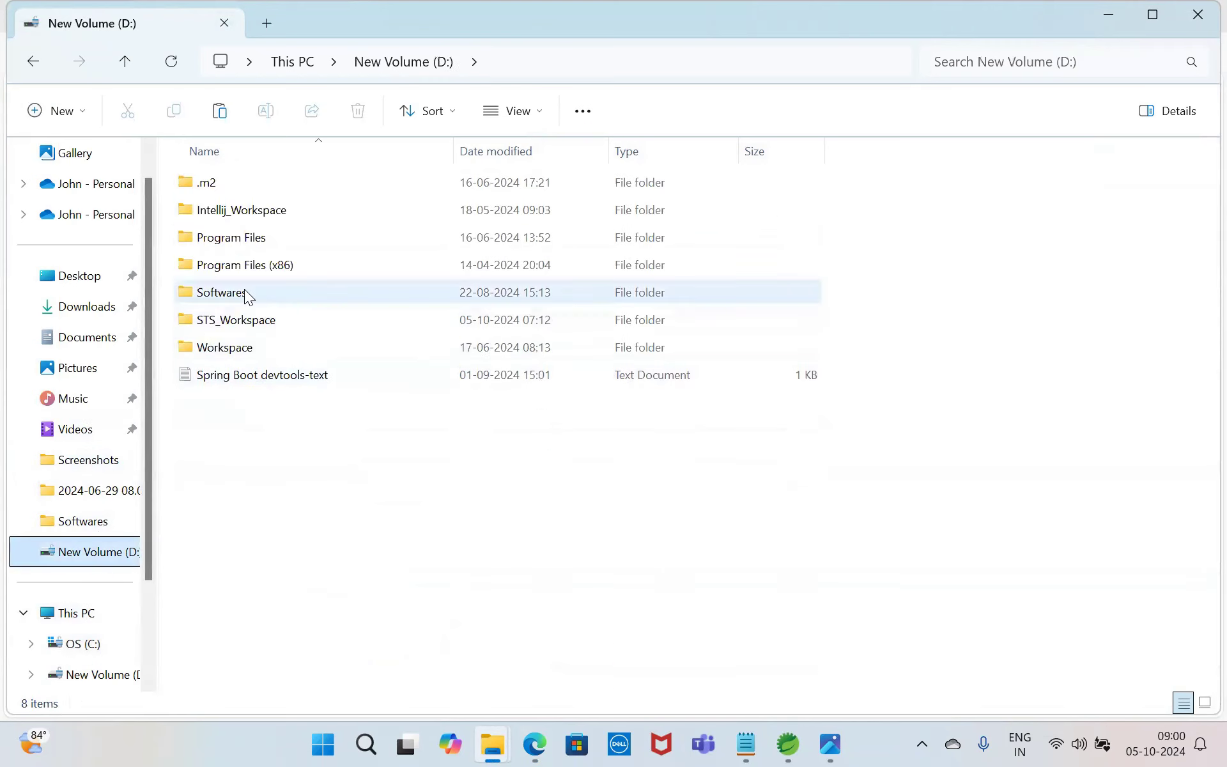
pyautogui.doubleClick(244, 292)
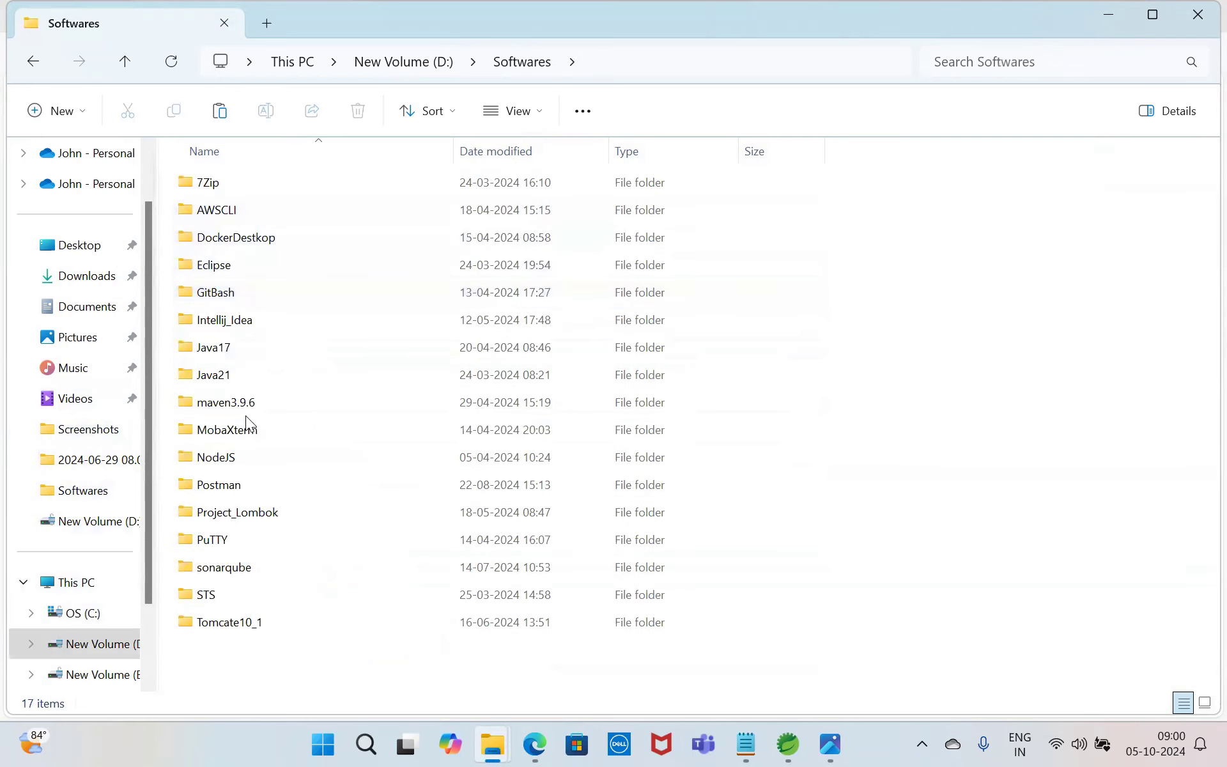
pyautogui.rightClick(871, 245)
pyautogui.moveTo(1026, 414)
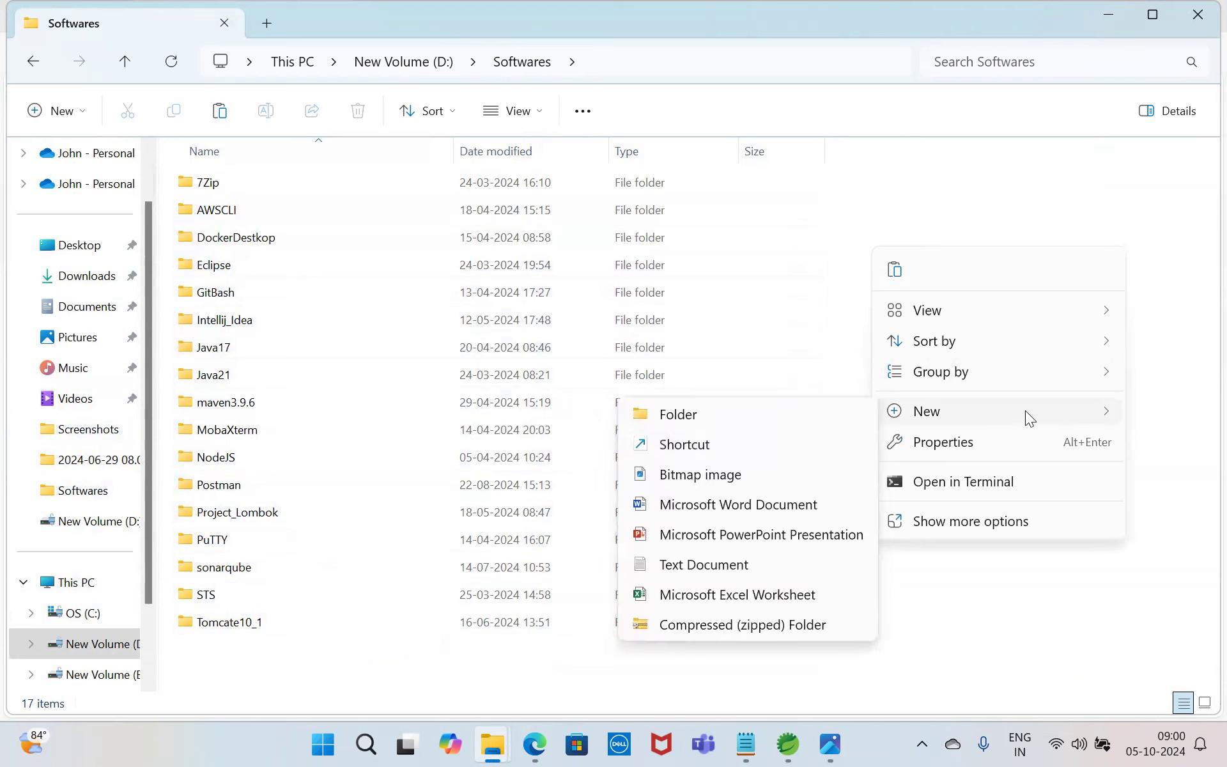
pyautogui.click(701, 419)
pyautogui.press('BackSpace')
pyautogui.write('Gr')
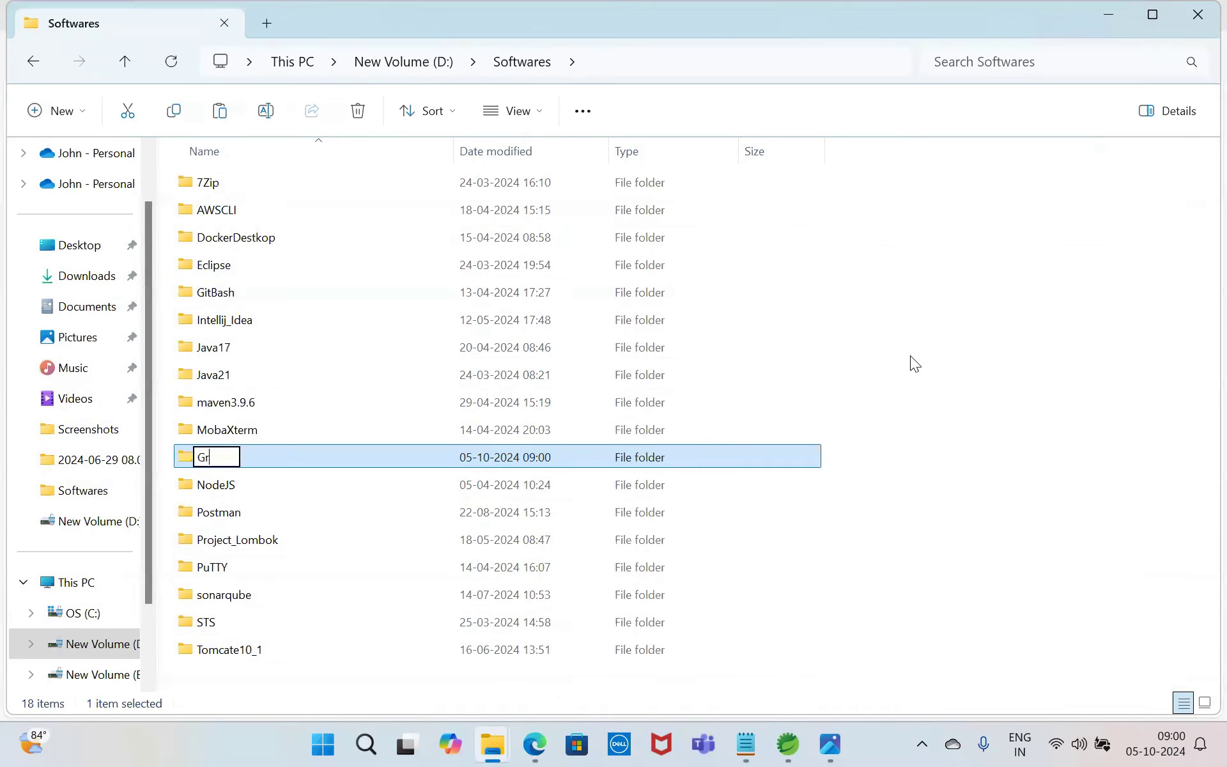
pyautogui.write('adle8')
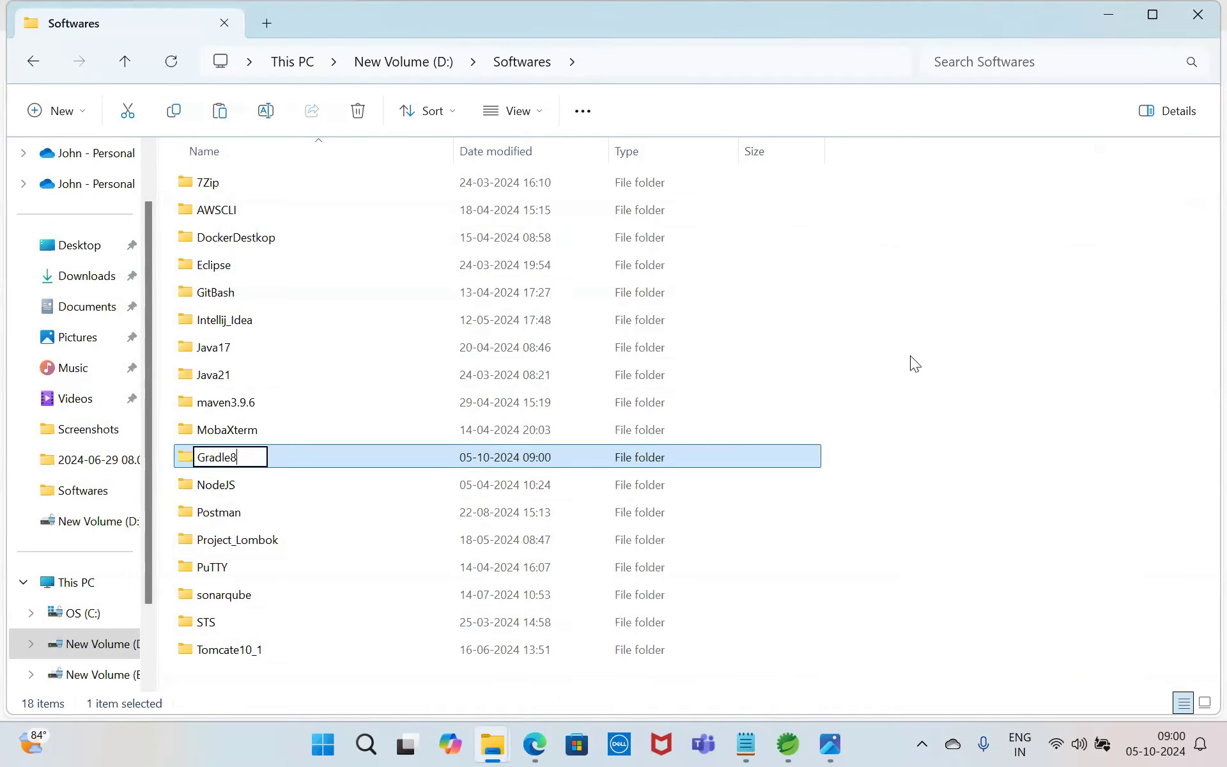
pyautogui.click(910, 477)
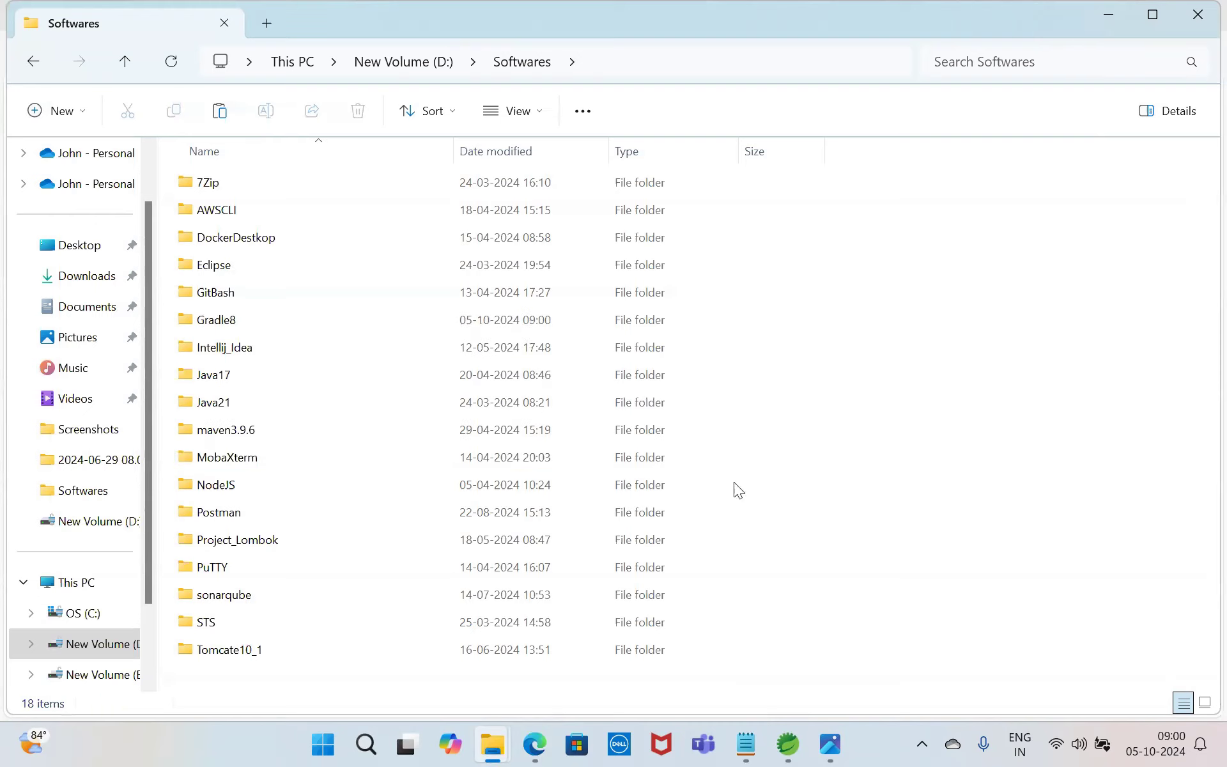
# Step: Paste the gradle-8.10.2-bin zip into the new Gradle8 folder and check the folder's path
pyautogui.doubleClick(239, 319)
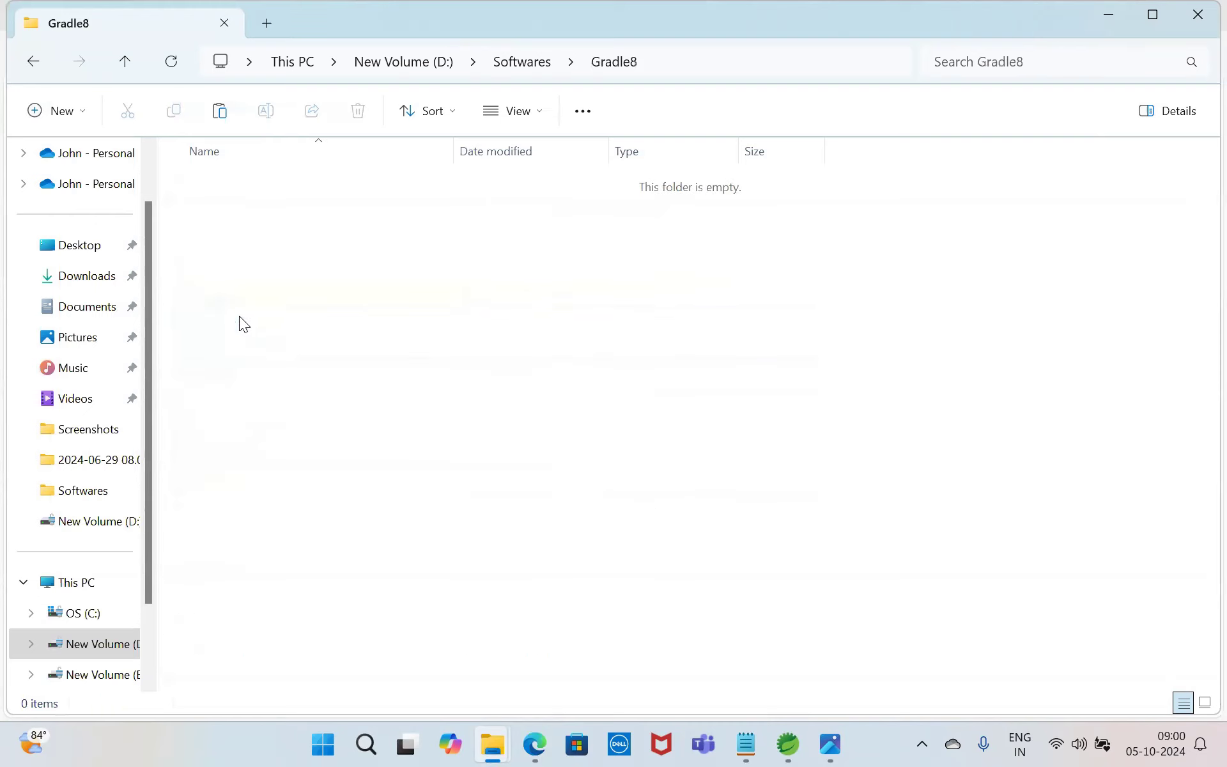
pyautogui.hotkey('ctrl', 'v')
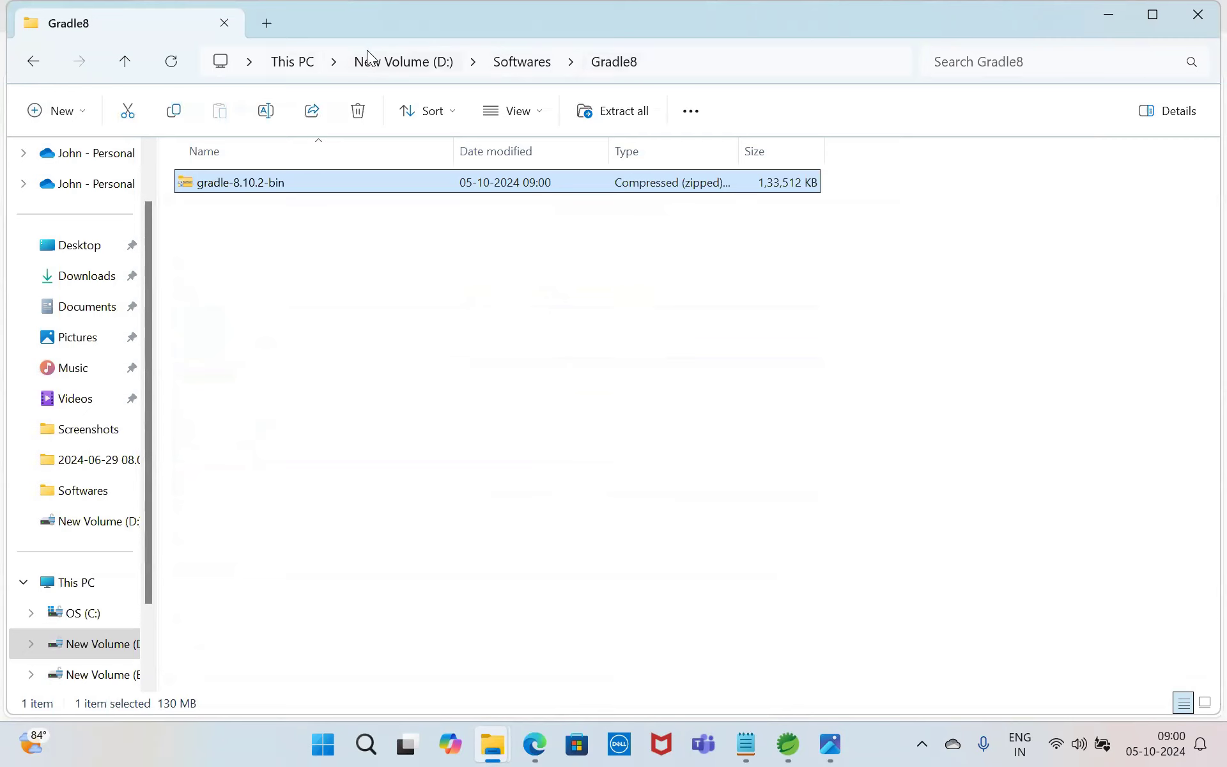
pyautogui.click(700, 69)
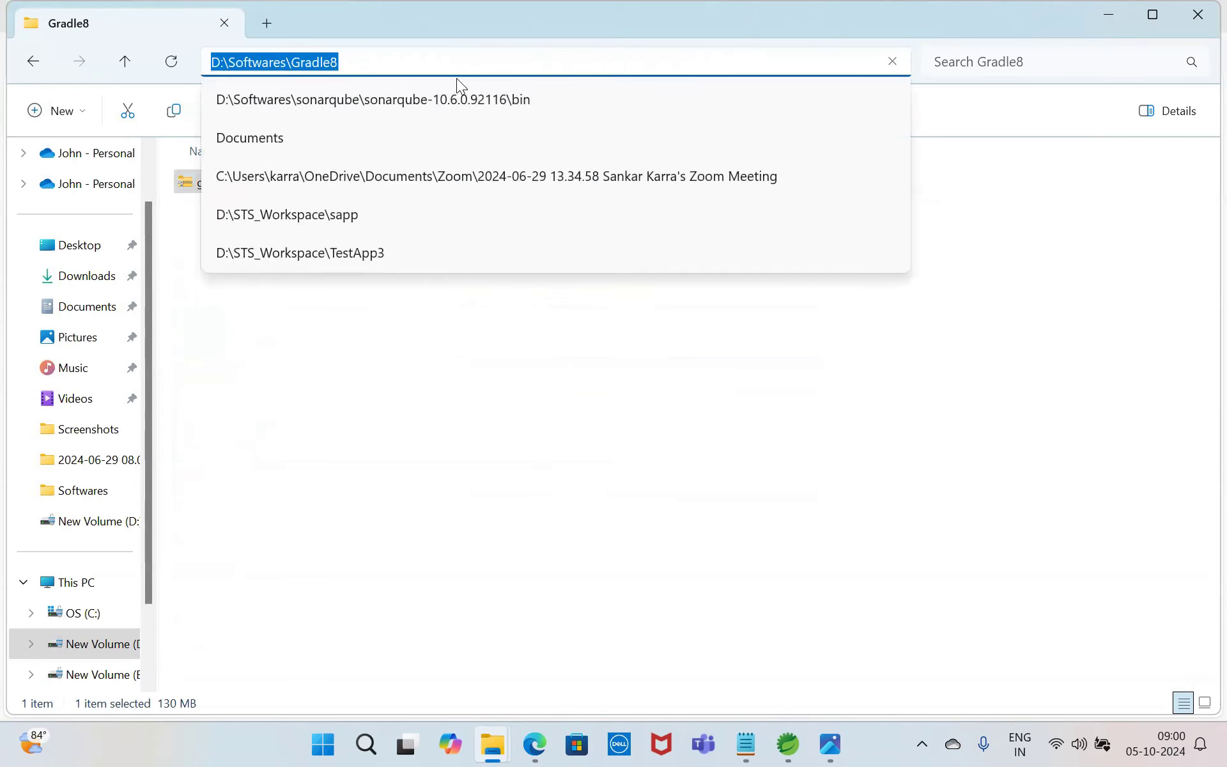
pyautogui.click(533, 362)
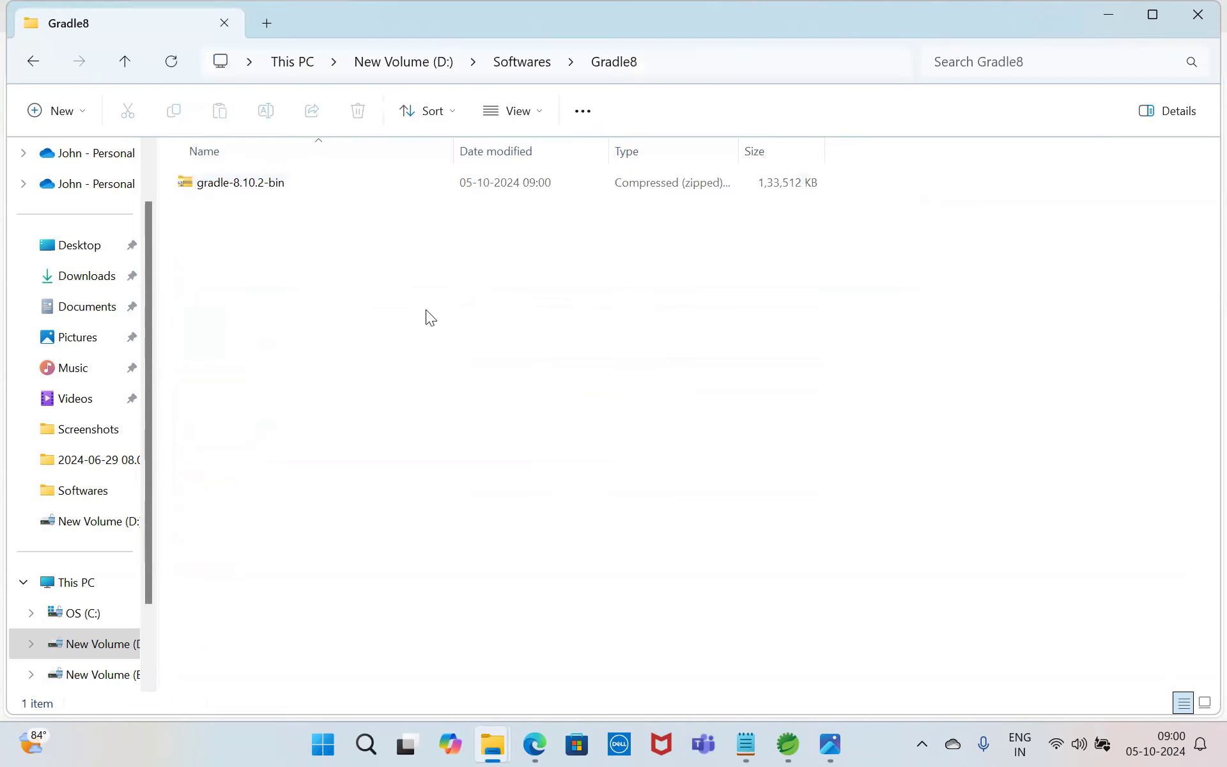
# Step: Extract the gradle-8.10.2-bin archive directly into the Gradle8 folder with 7-Zip's Extract Here
pyautogui.rightClick(249, 187)
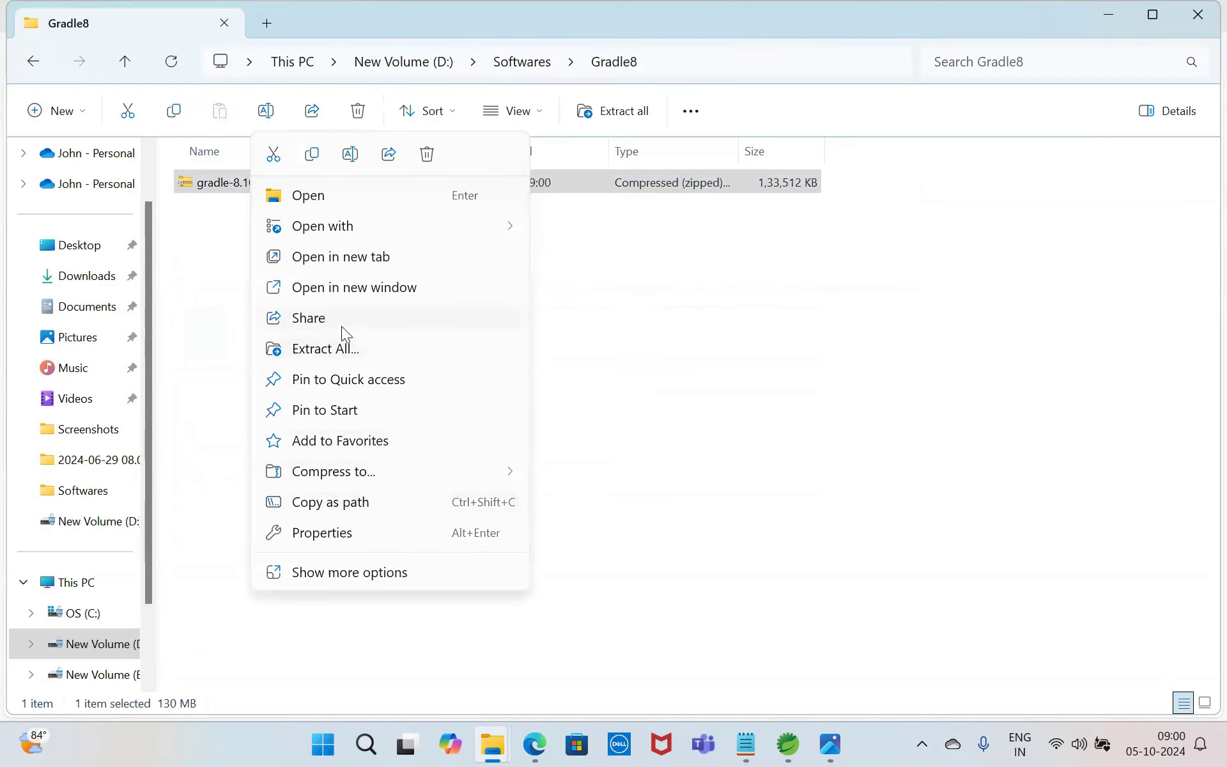
pyautogui.click(344, 574)
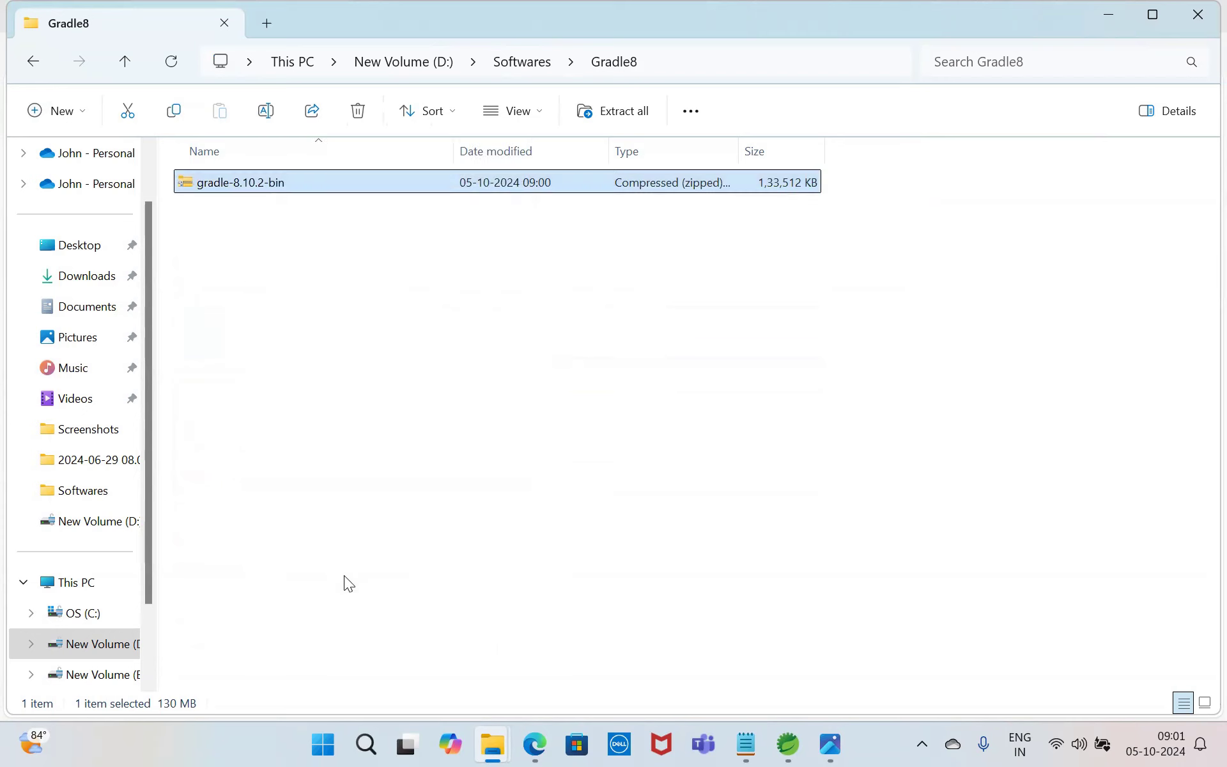
pyautogui.moveTo(461, 359)
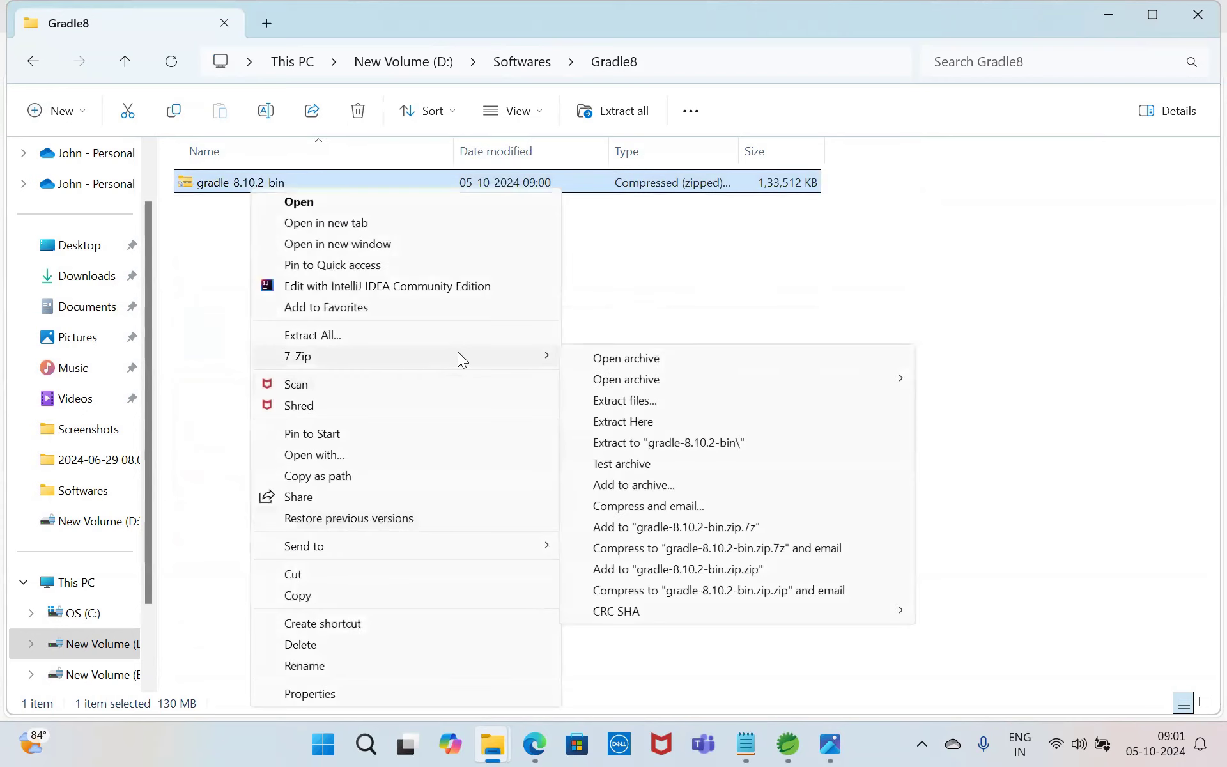
pyautogui.click(653, 420)
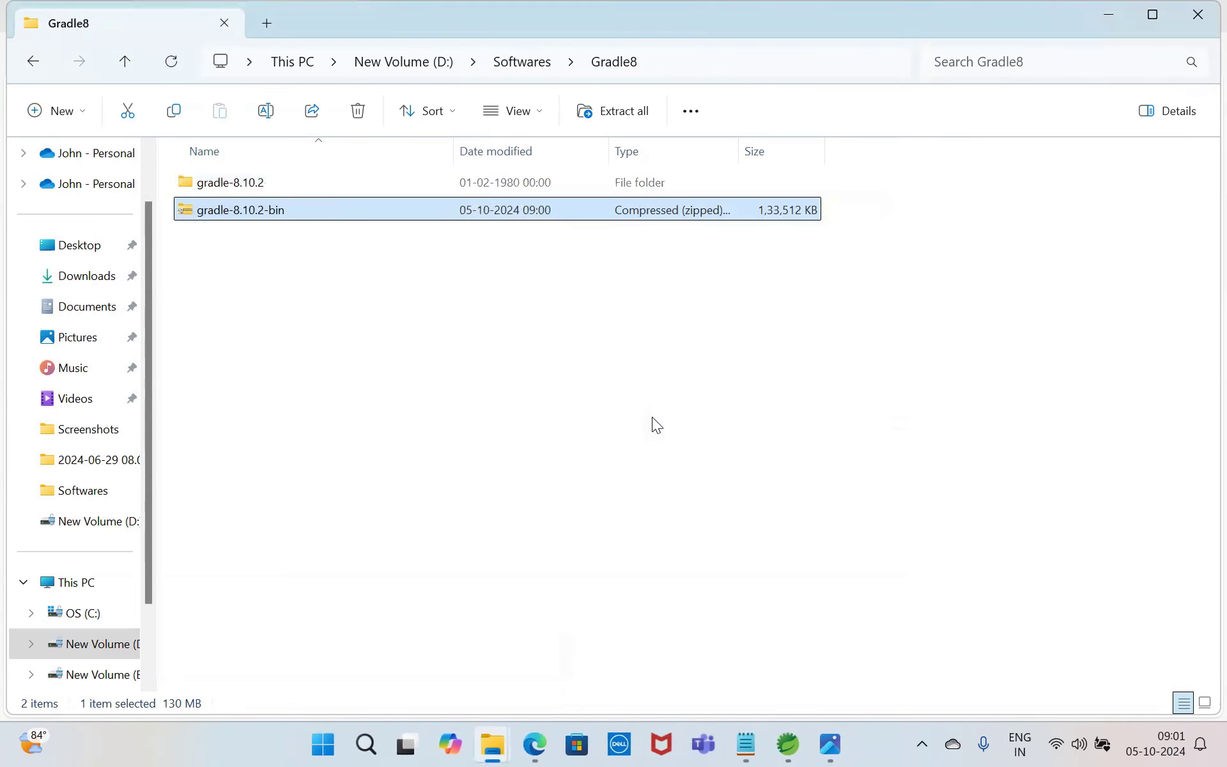
pyautogui.click(653, 418)
pyautogui.rightClick(223, 184)
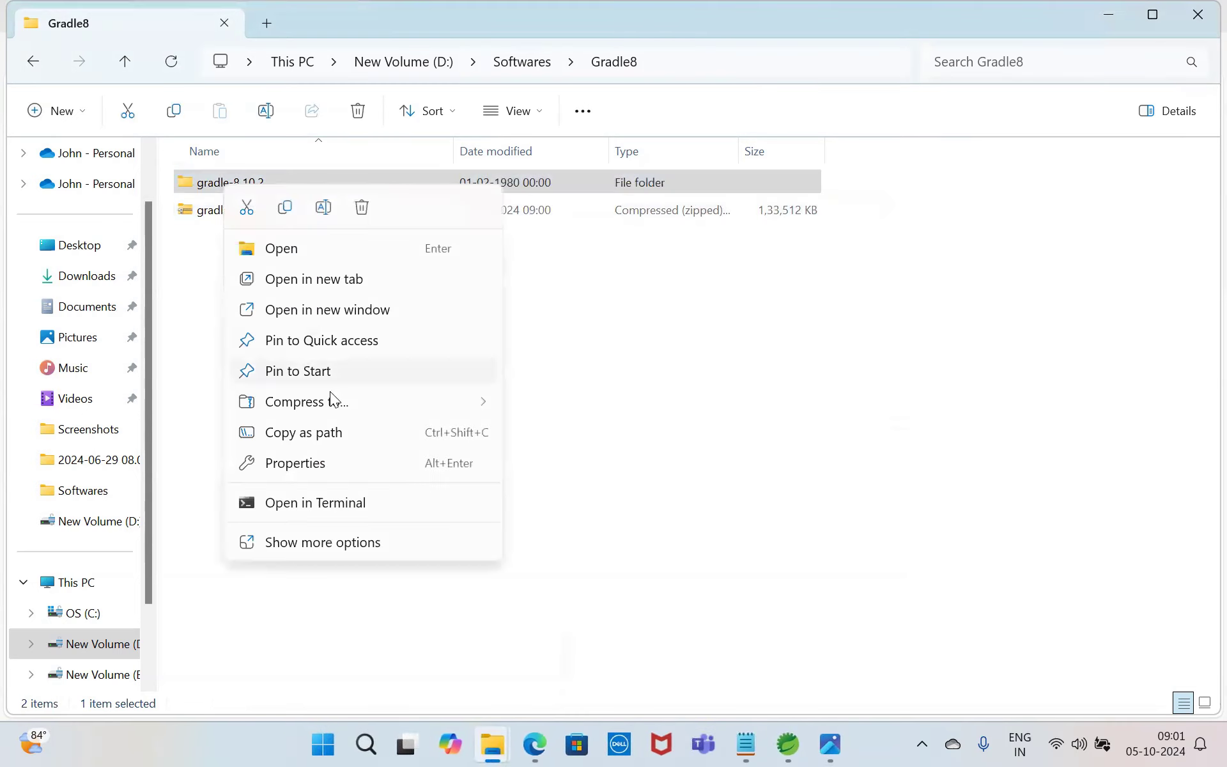
pyautogui.click(632, 316)
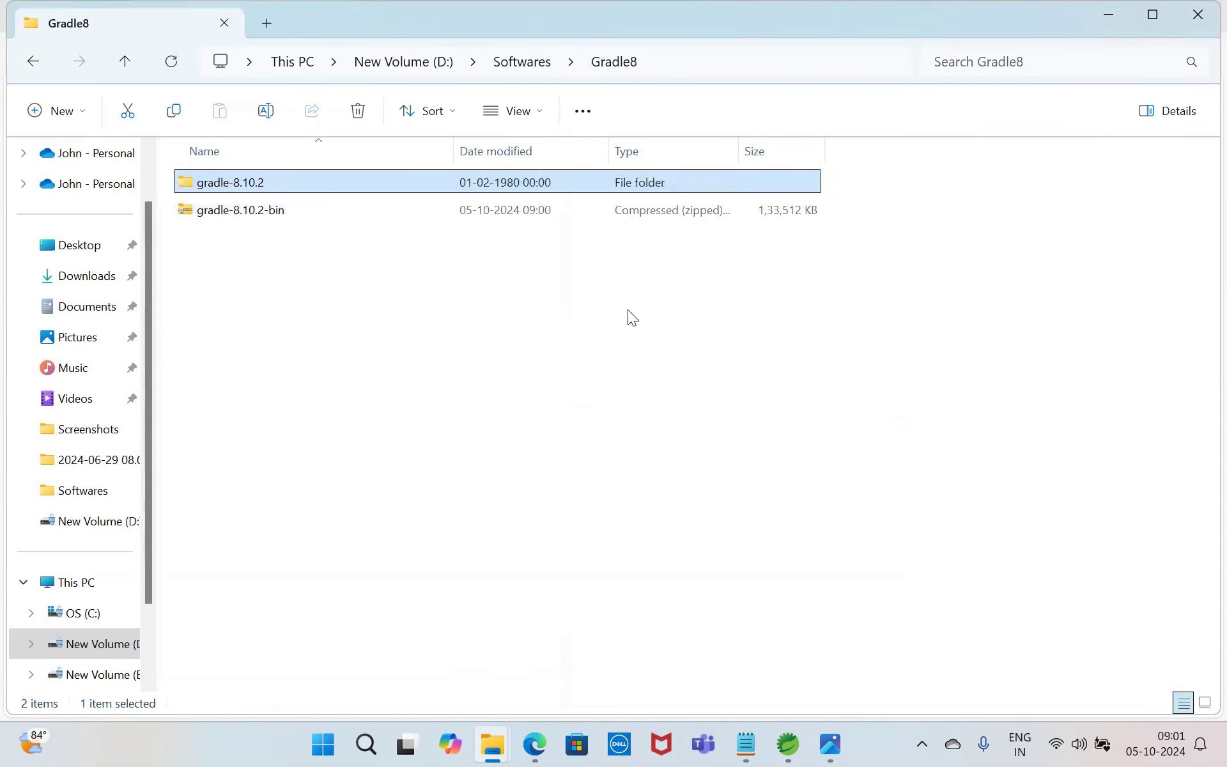
pyautogui.click(244, 211)
pyautogui.rightClick(244, 211)
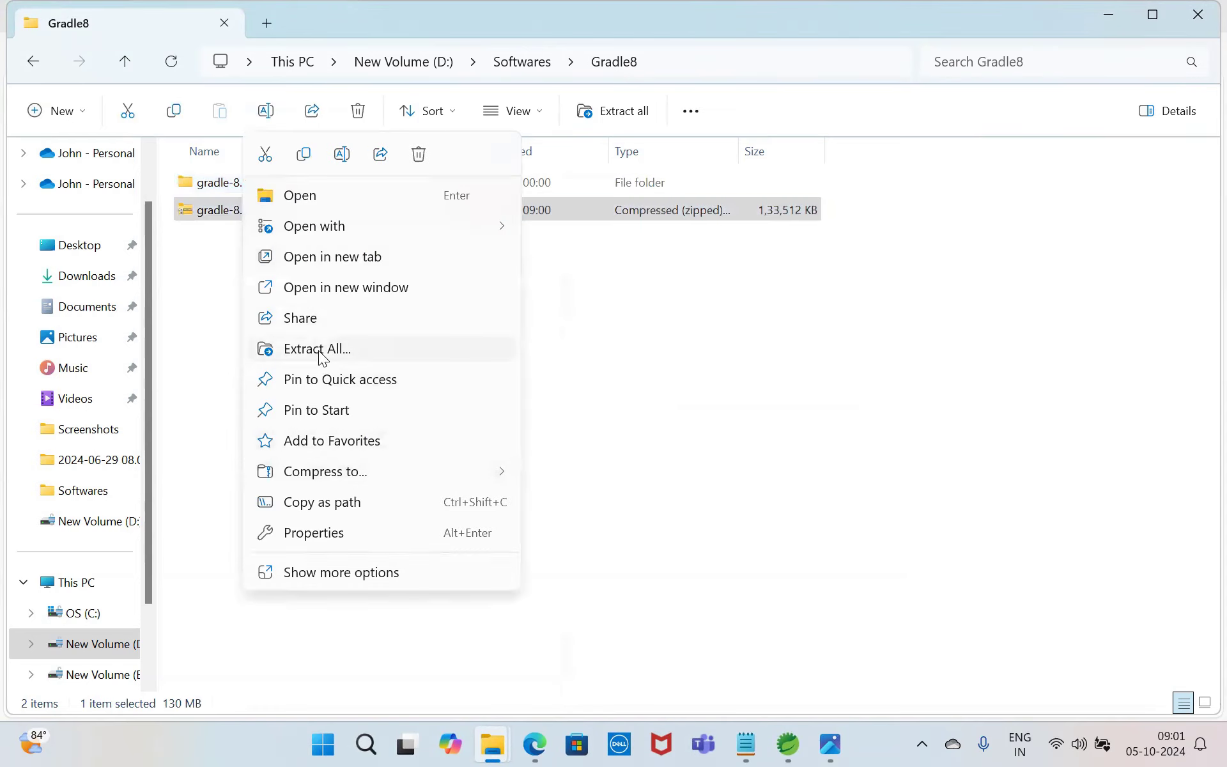
pyautogui.click(653, 347)
pyautogui.click(654, 347)
# Step: Open the bin folder inside the extracted gradle-8.10.2 folder and copy its full path
pyautogui.click(275, 182)
pyautogui.doubleClick(275, 182)
pyautogui.doubleClick(275, 182)
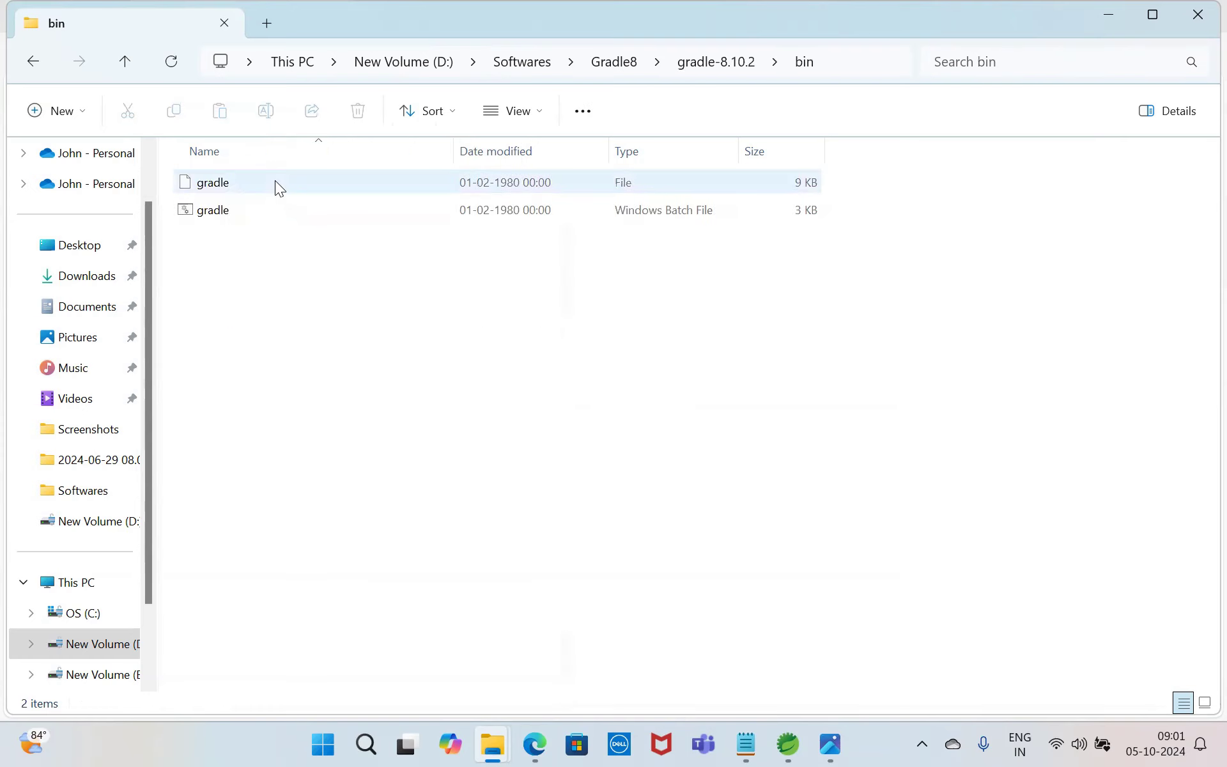
pyautogui.click(828, 61)
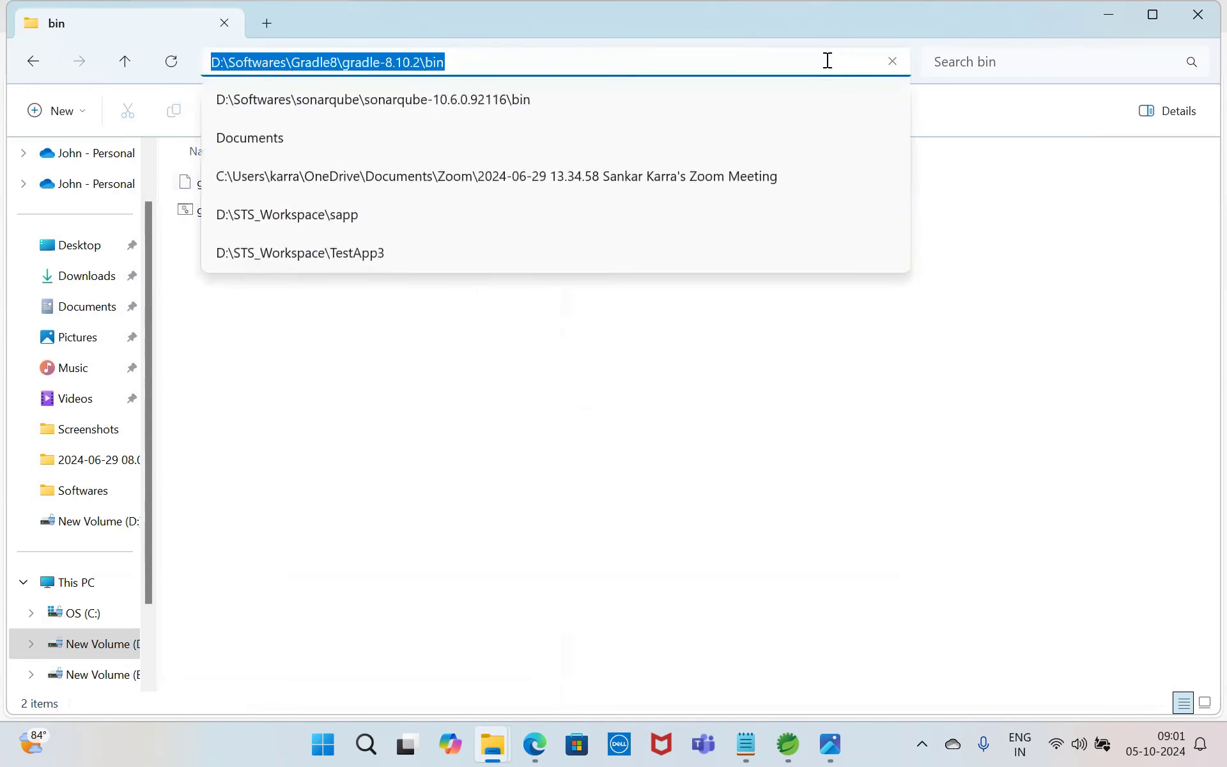
# Step: Add D:\Softwares\Gradle8\gradle-8.10.2\bin as a new entry in the Windows system Path variable and confirm all the dialogs
pyautogui.click(364, 744)
pyautogui.write('env')
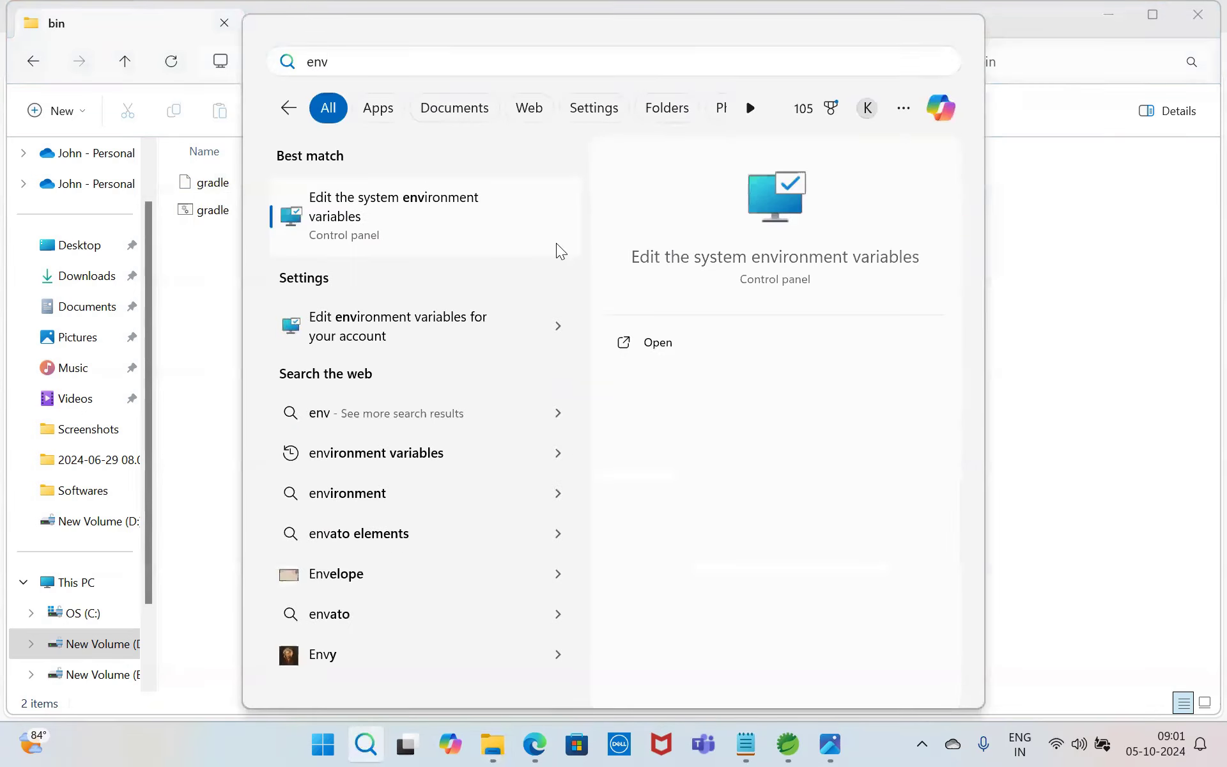
pyautogui.click(448, 221)
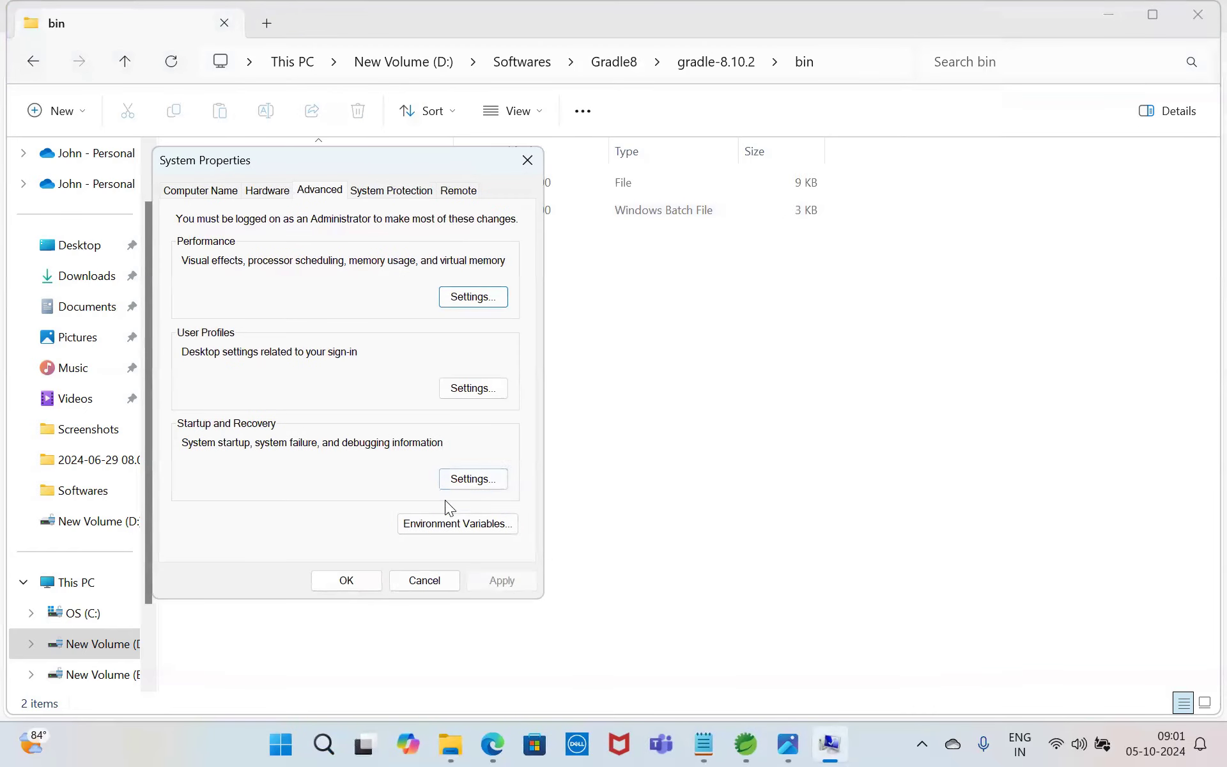
pyautogui.click(441, 522)
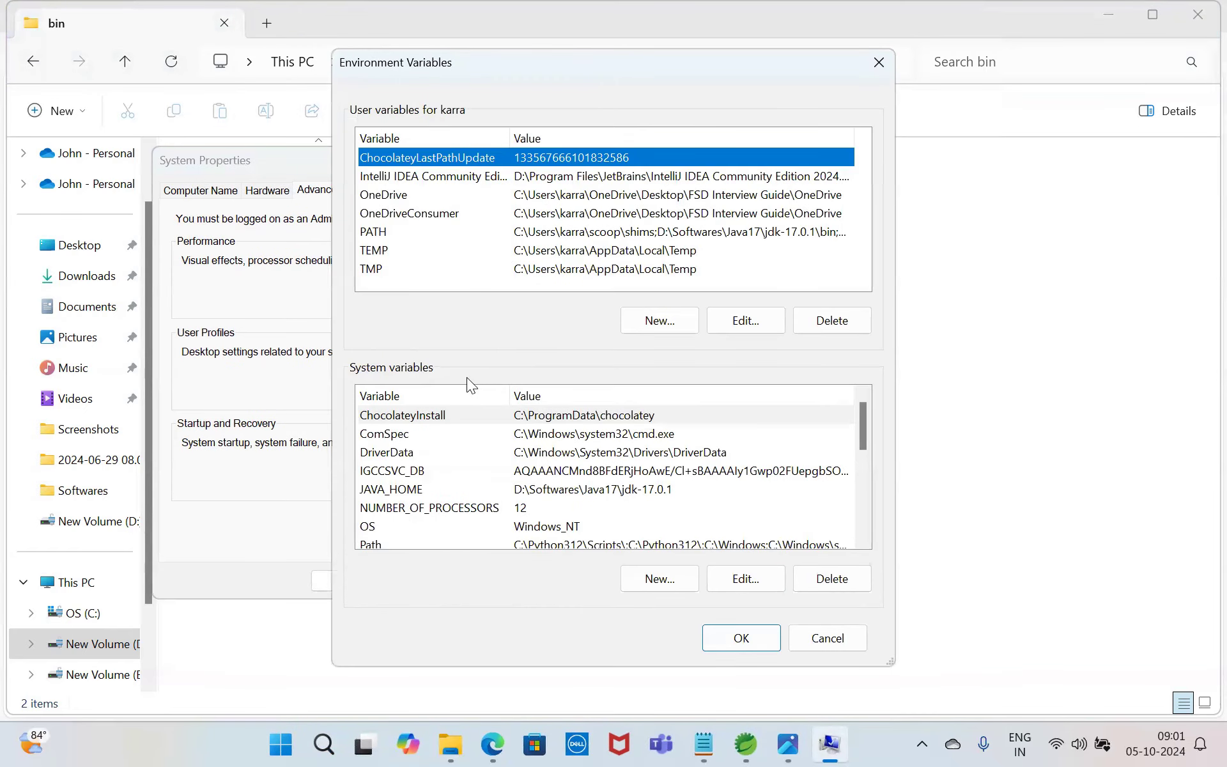
pyautogui.click(666, 545)
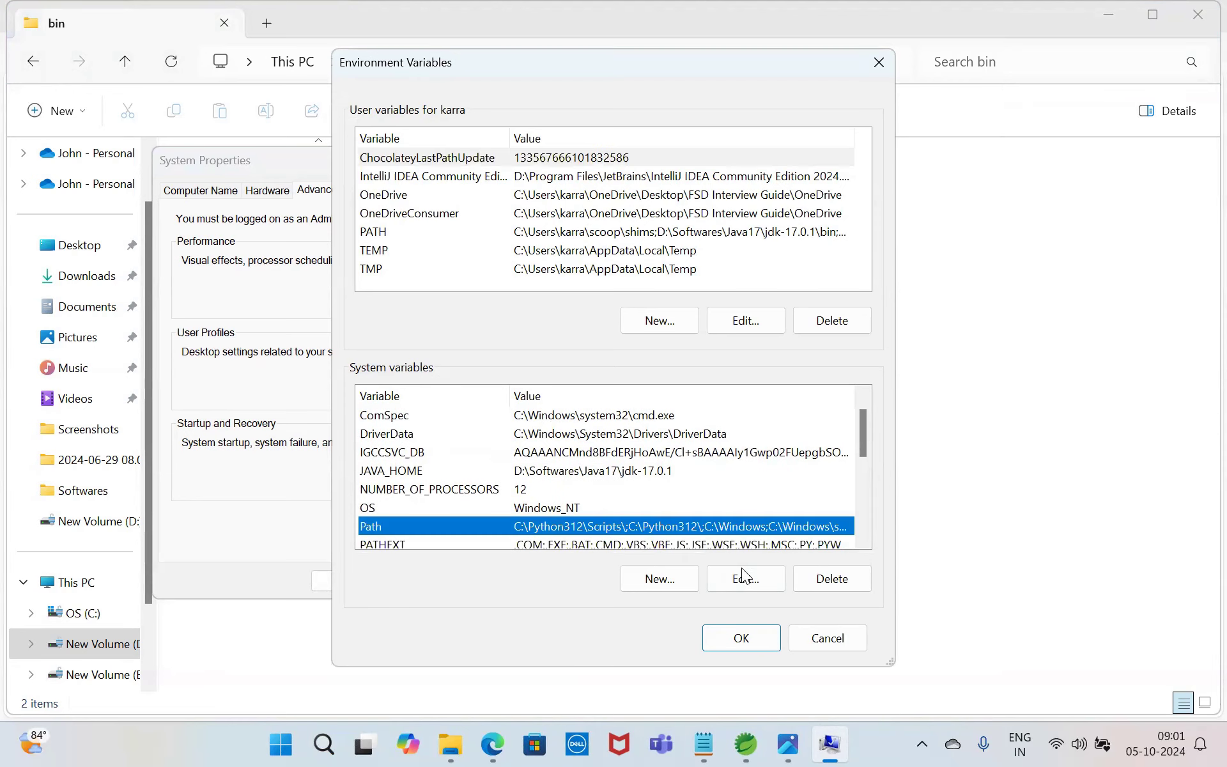
pyautogui.click(746, 583)
pyautogui.click(799, 158)
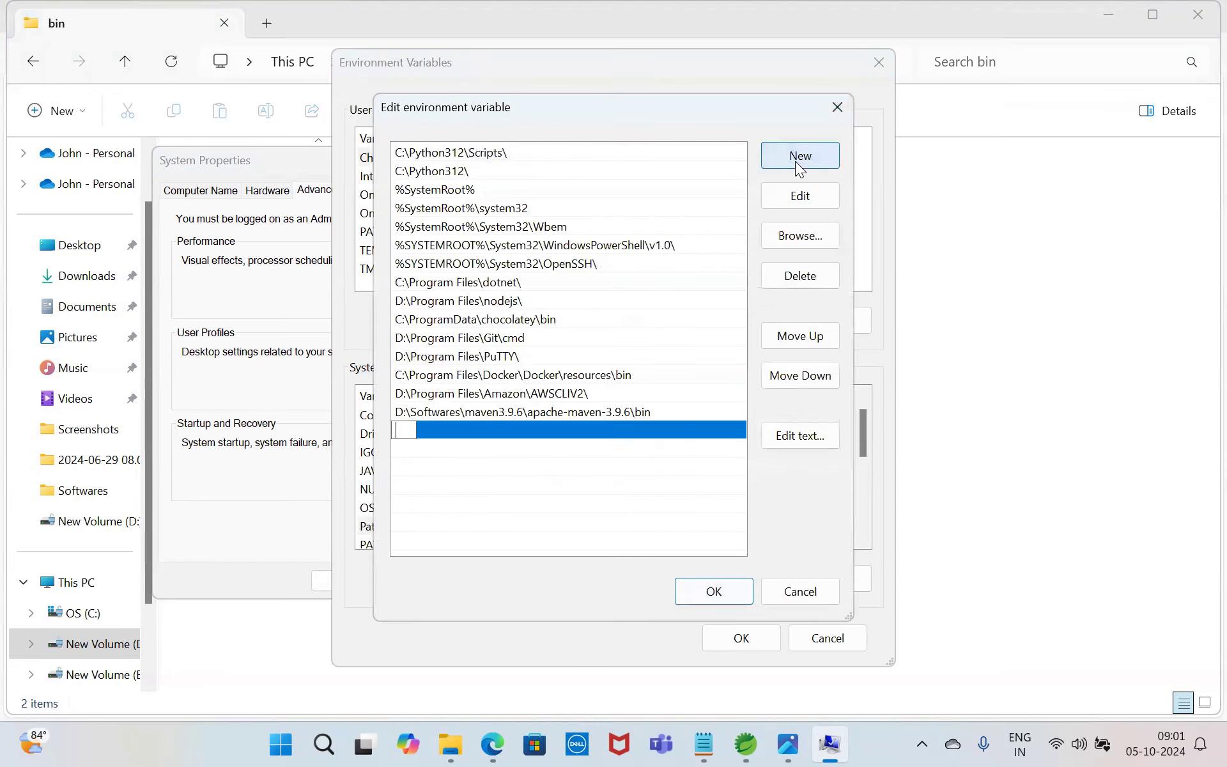
pyautogui.write('D:\\Softwares\\Gradle\\gradle-8.10.2\\bin')
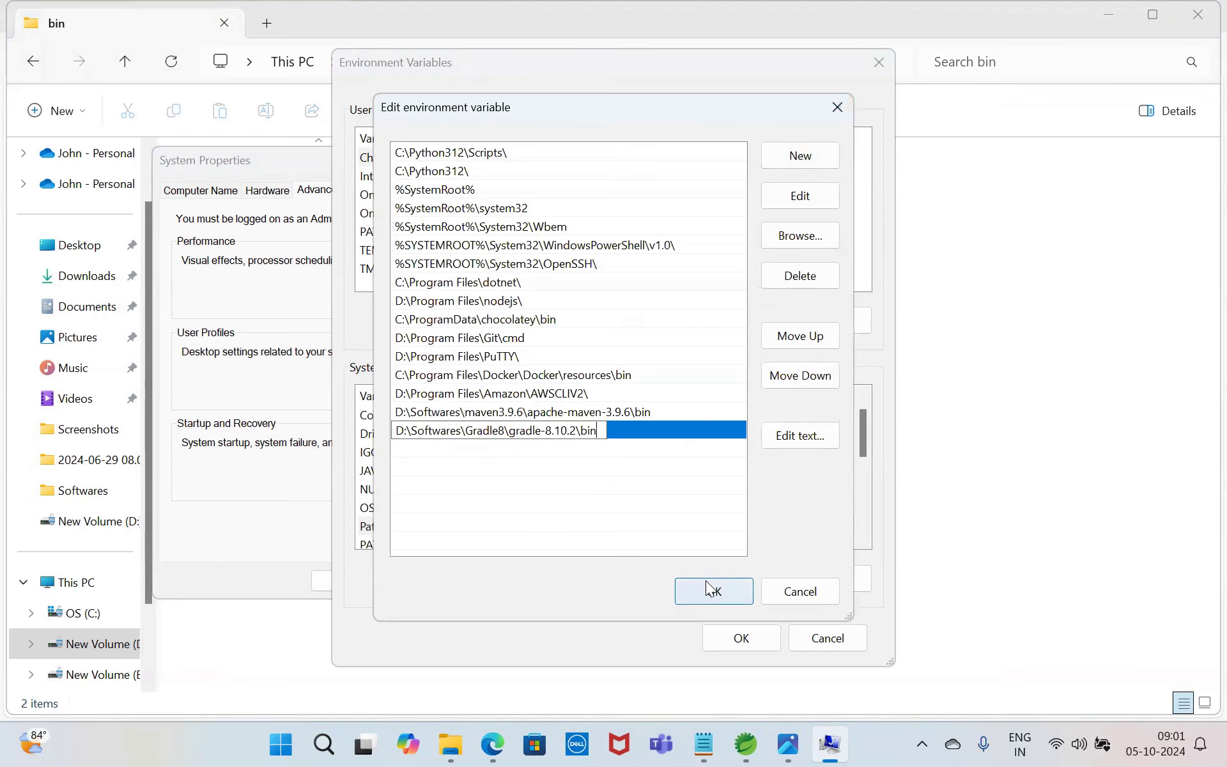
pyautogui.click(707, 587)
pyautogui.click(734, 639)
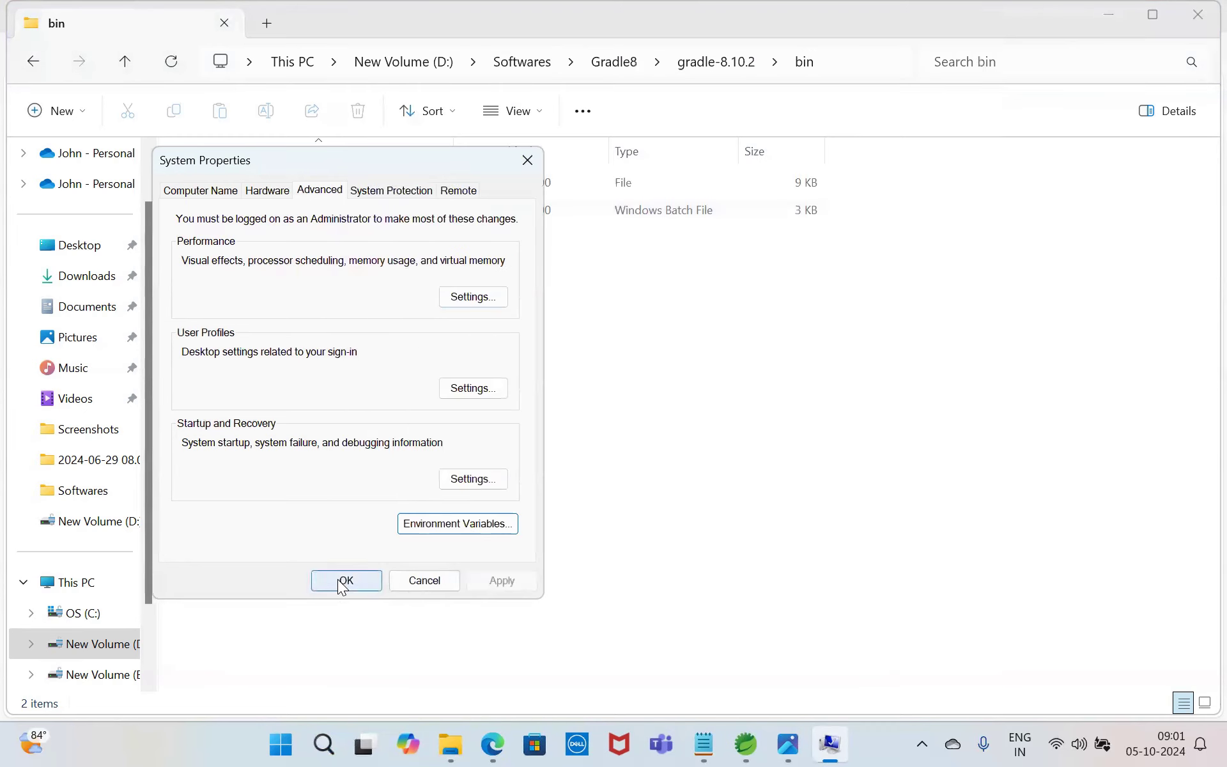
pyautogui.click(341, 582)
# Step: Close the File Explorer window, open a maximized Command Prompt and run gradle --version
pyautogui.hotkey('alt', 'd')
pyautogui.click(1197, 14)
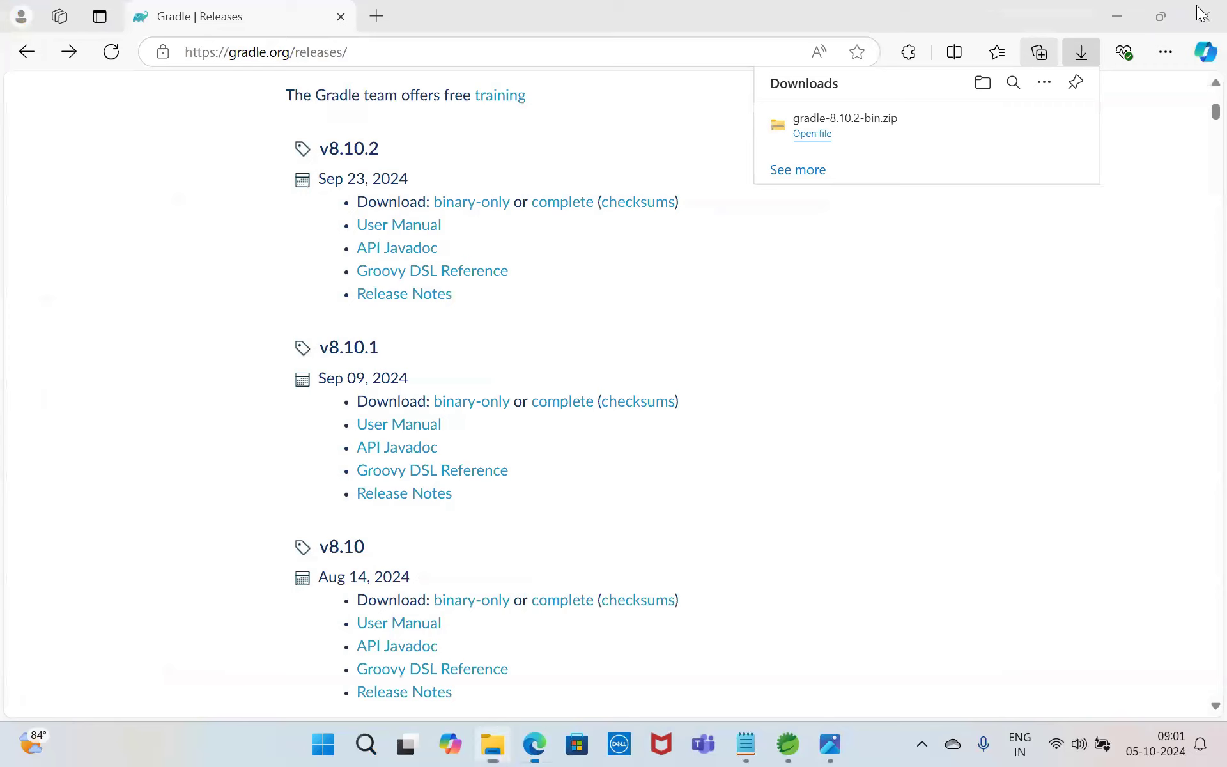
pyautogui.click(382, 742)
pyautogui.write('cmd')
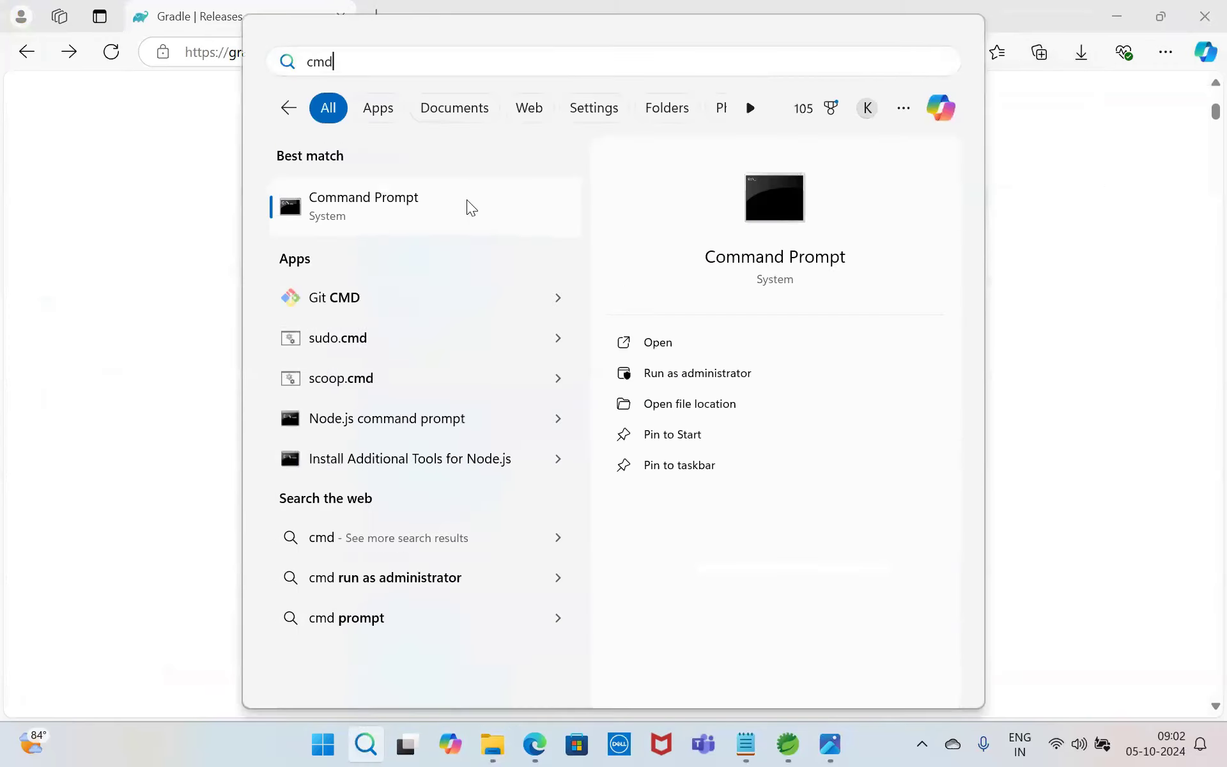
pyautogui.click(450, 203)
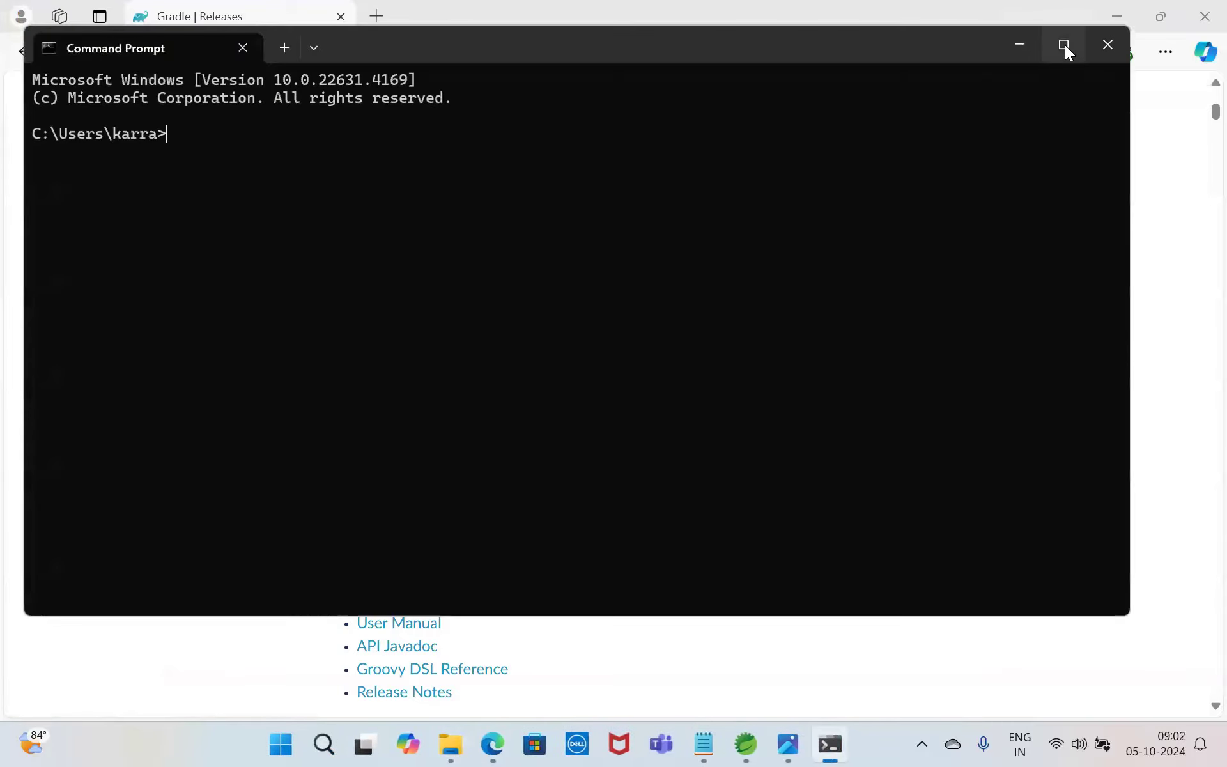
pyautogui.click(1064, 44)
pyautogui.write('gradle --version')
pyautogui.press('Return')
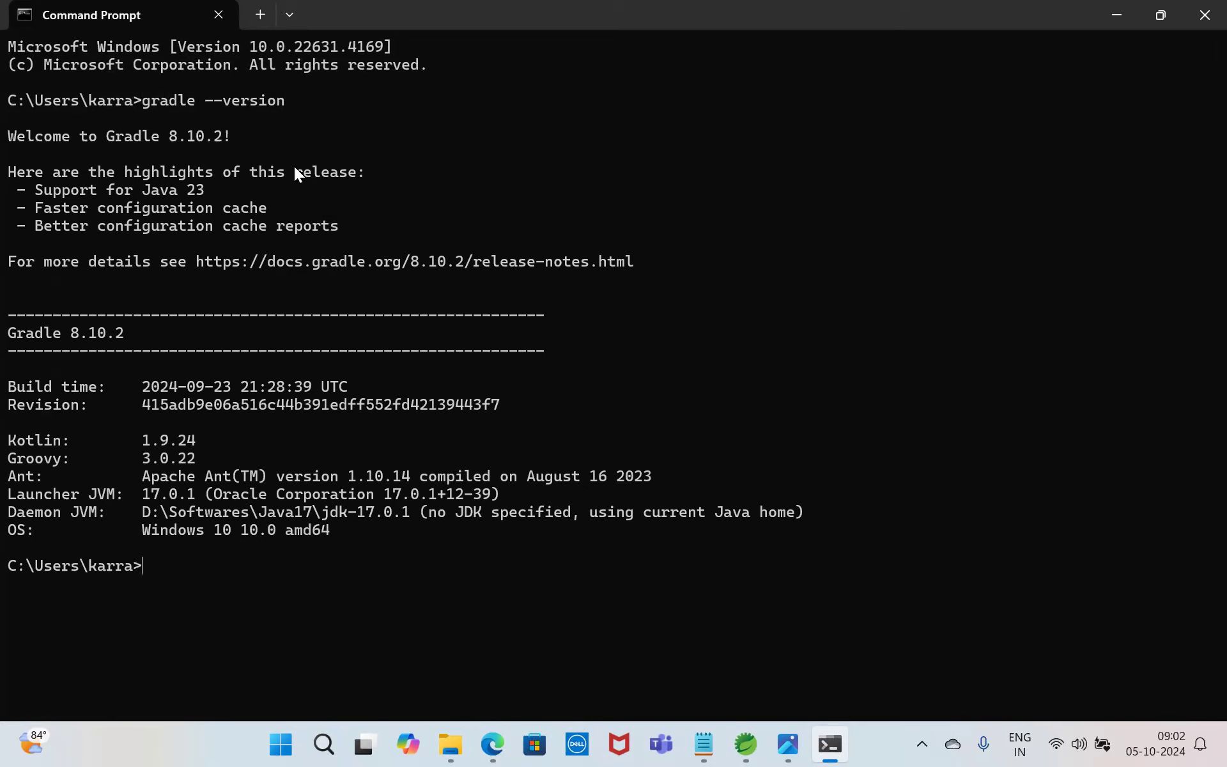
pyautogui.click(788, 744)
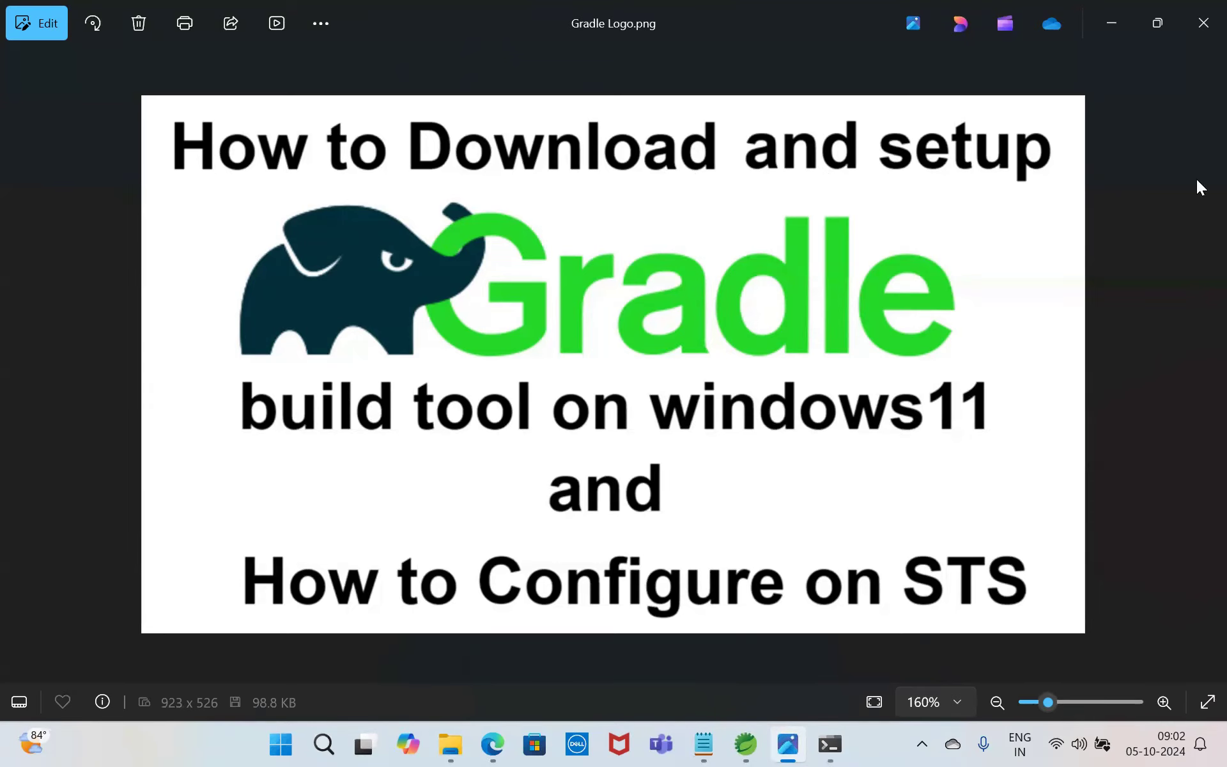
pyautogui.click(1121, 16)
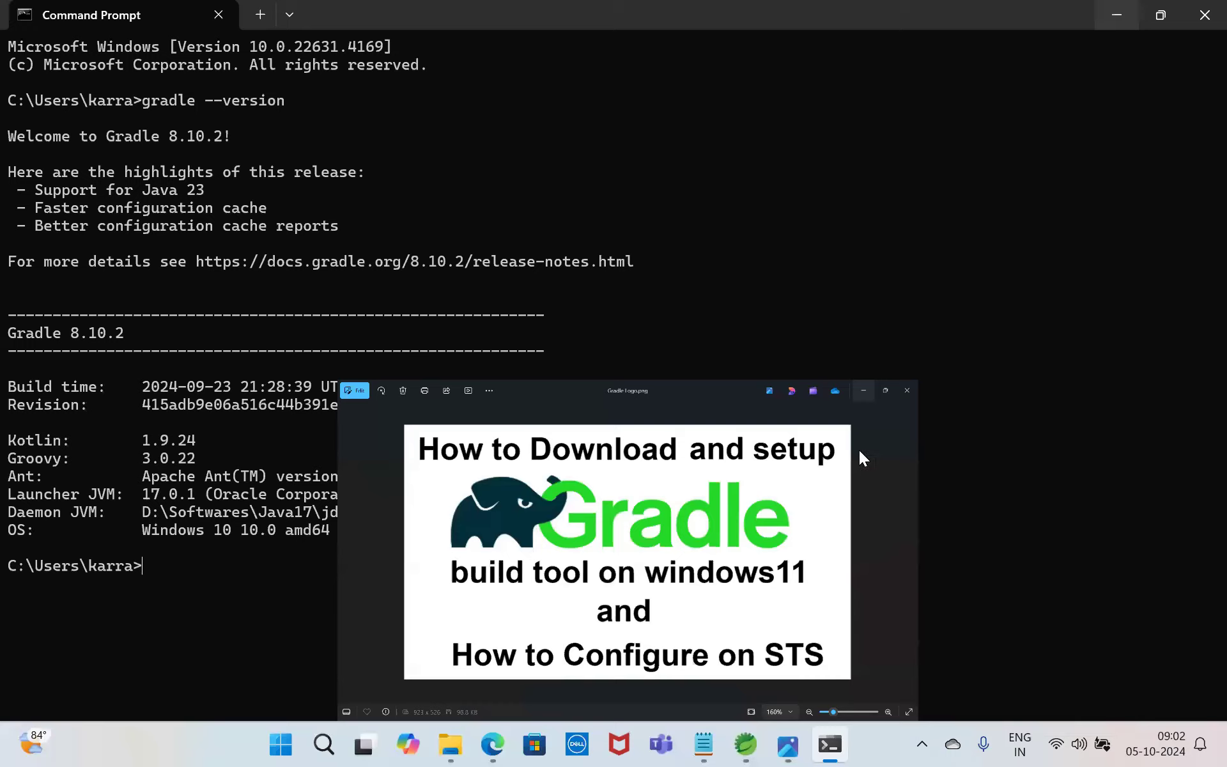
# Step: Switch to Spring Tool Suite and open the Gradle page of its preferences
pyautogui.click(746, 743)
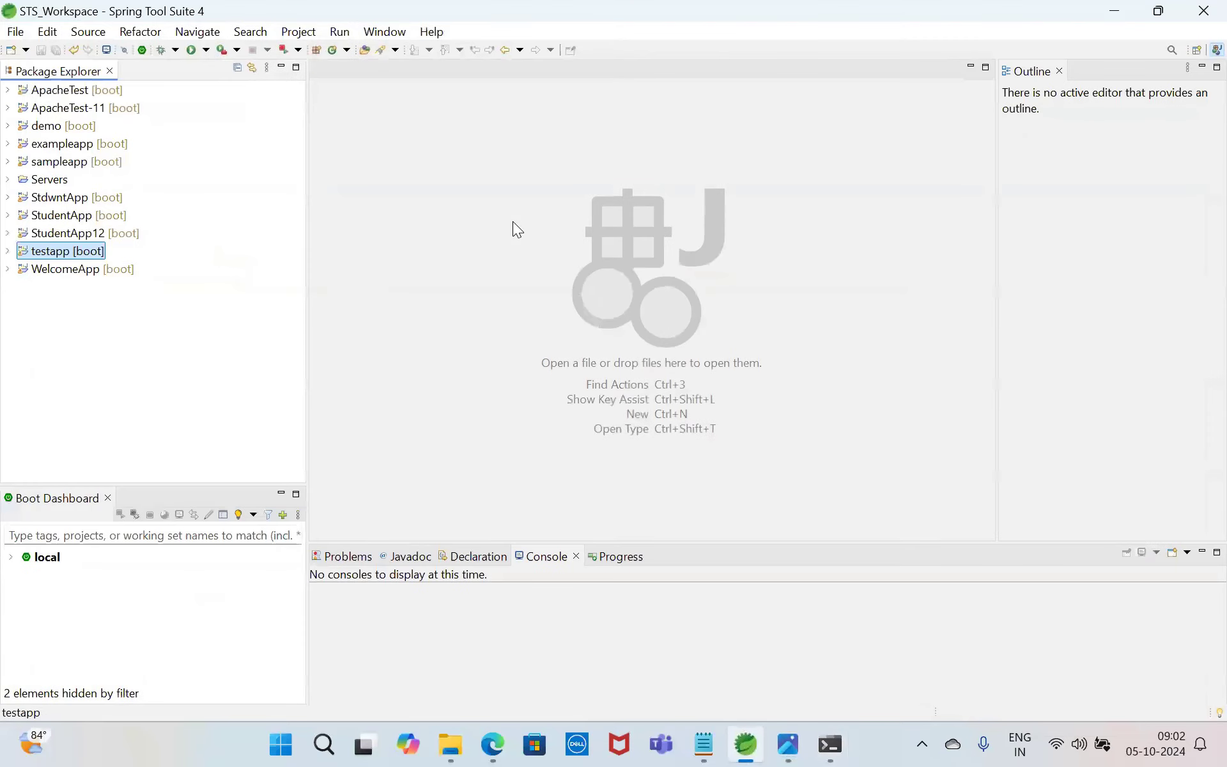
pyautogui.click(381, 33)
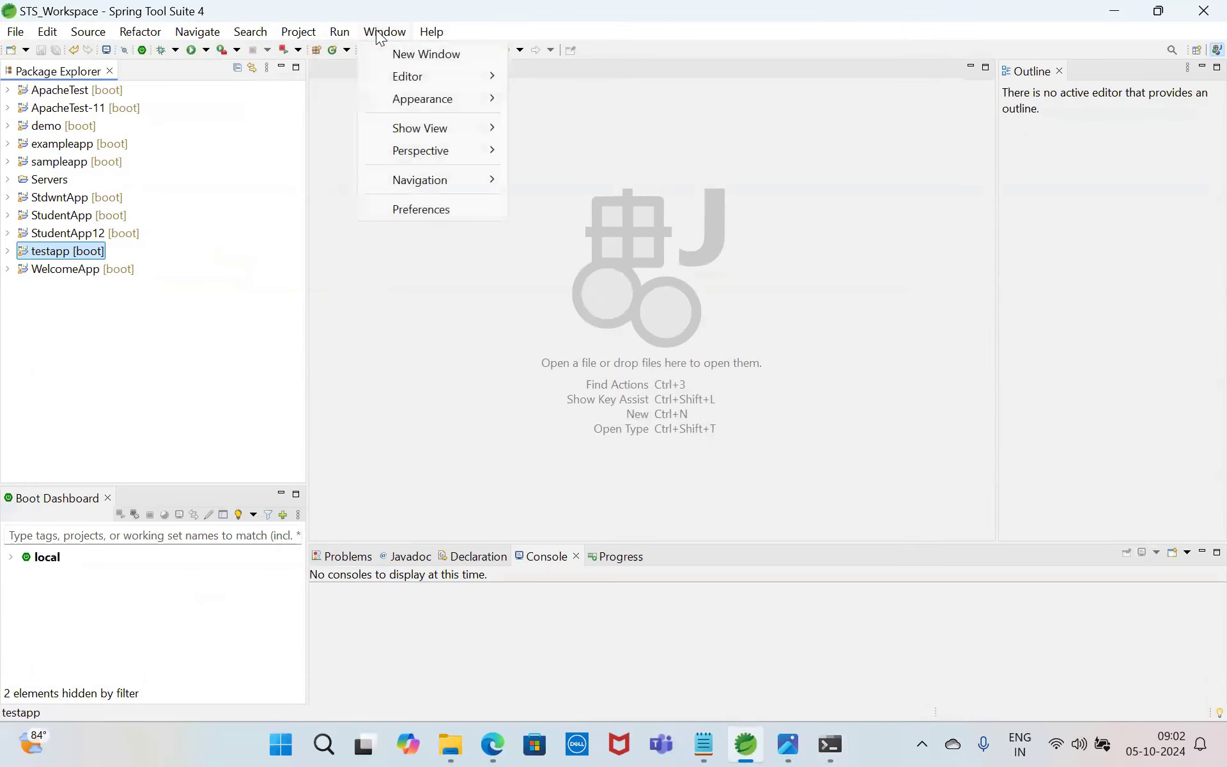
pyautogui.click(427, 217)
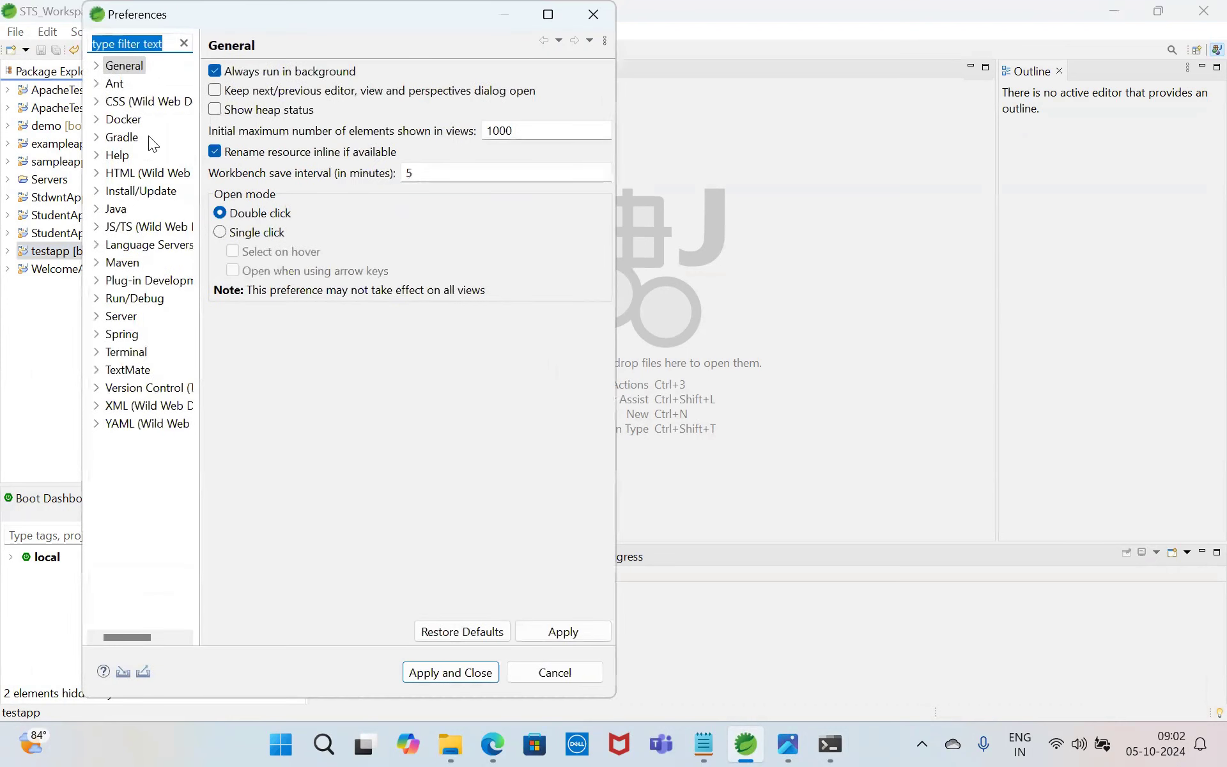
pyautogui.click(119, 137)
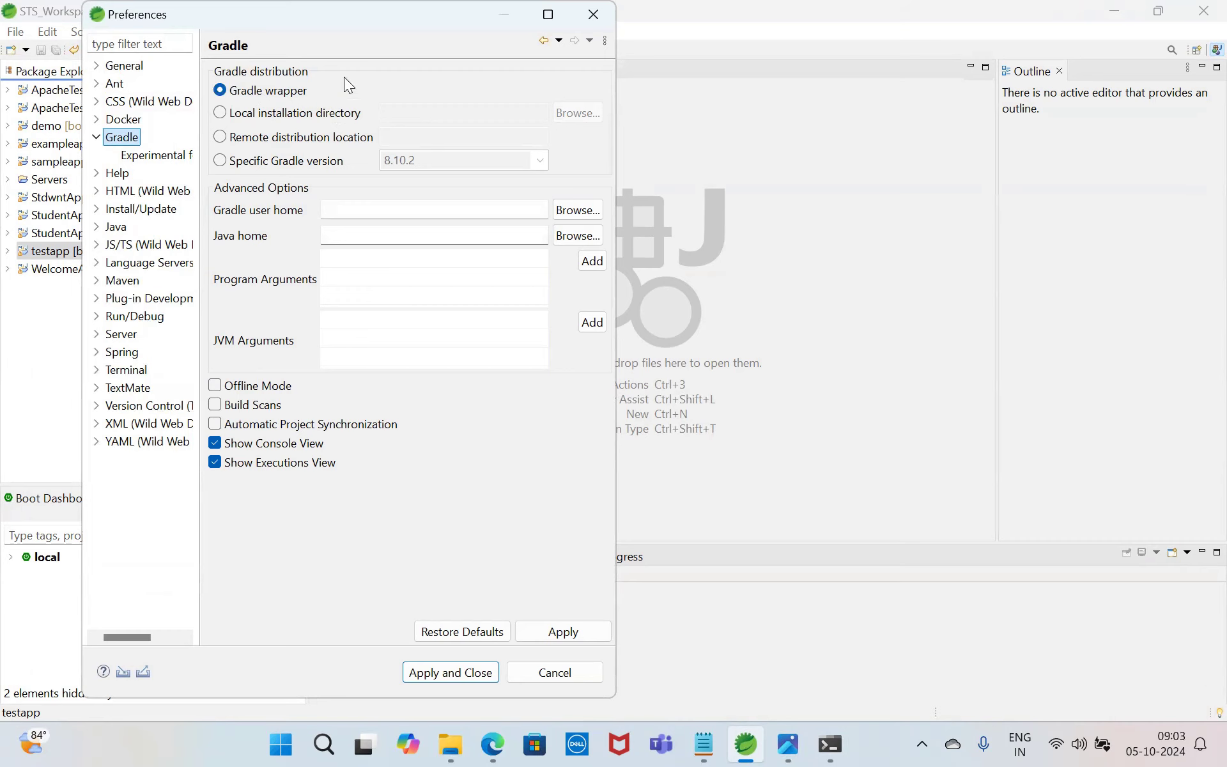
# Step: Set the Gradle distribution to the local installation directory D:\Softwares\Gradle8\gradle-8.10.2, then apply the preferences and close them
pyautogui.click(222, 114)
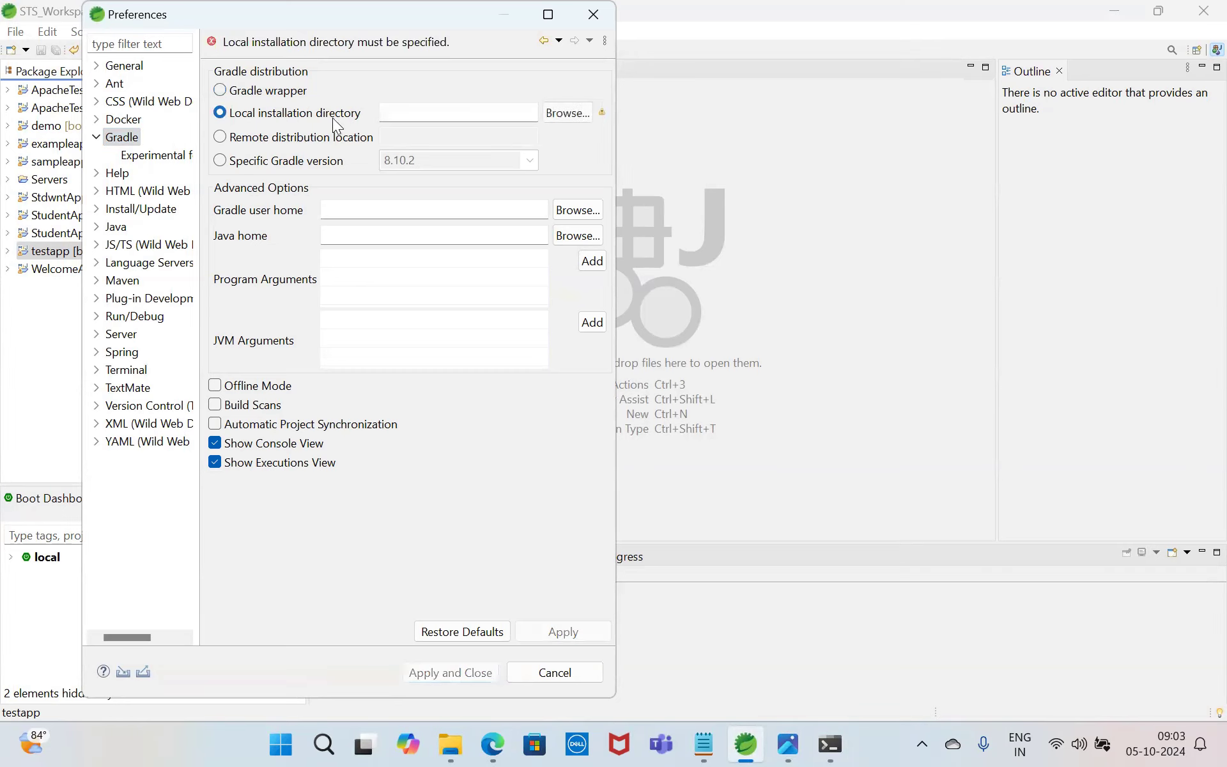
pyautogui.click(556, 114)
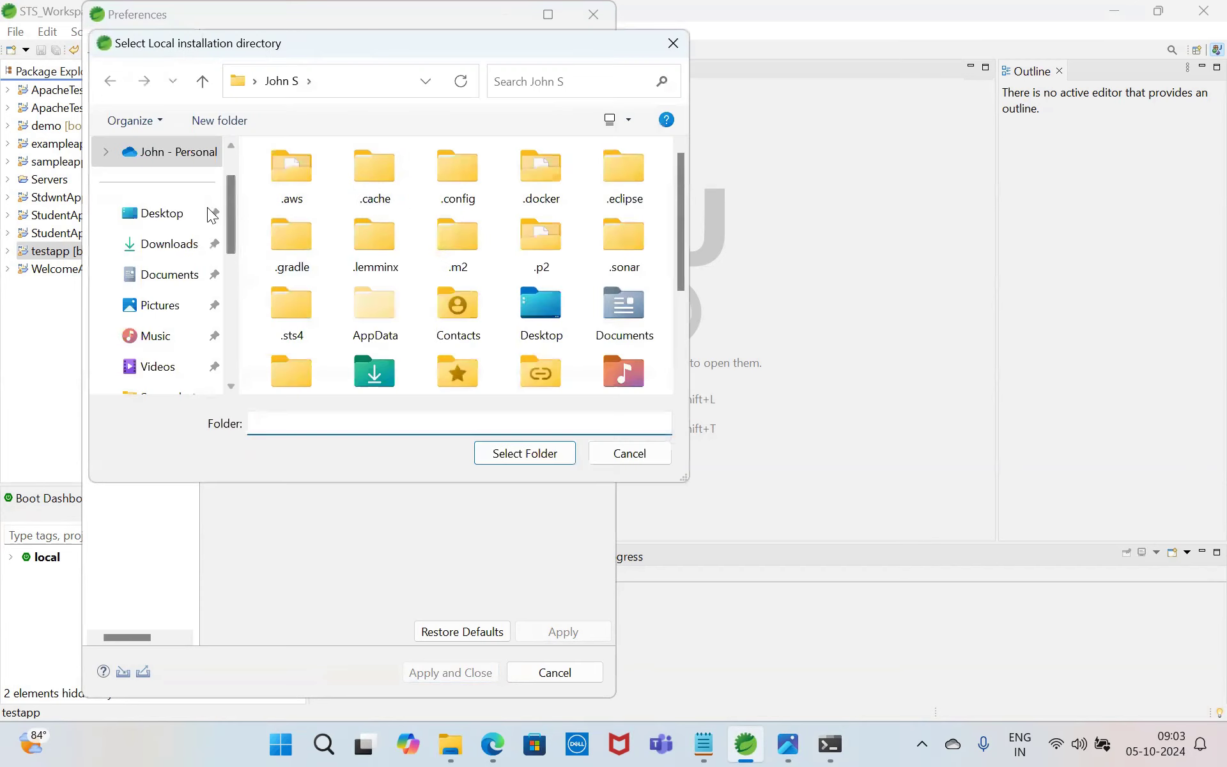
pyautogui.scroll(-2, 230, 345)
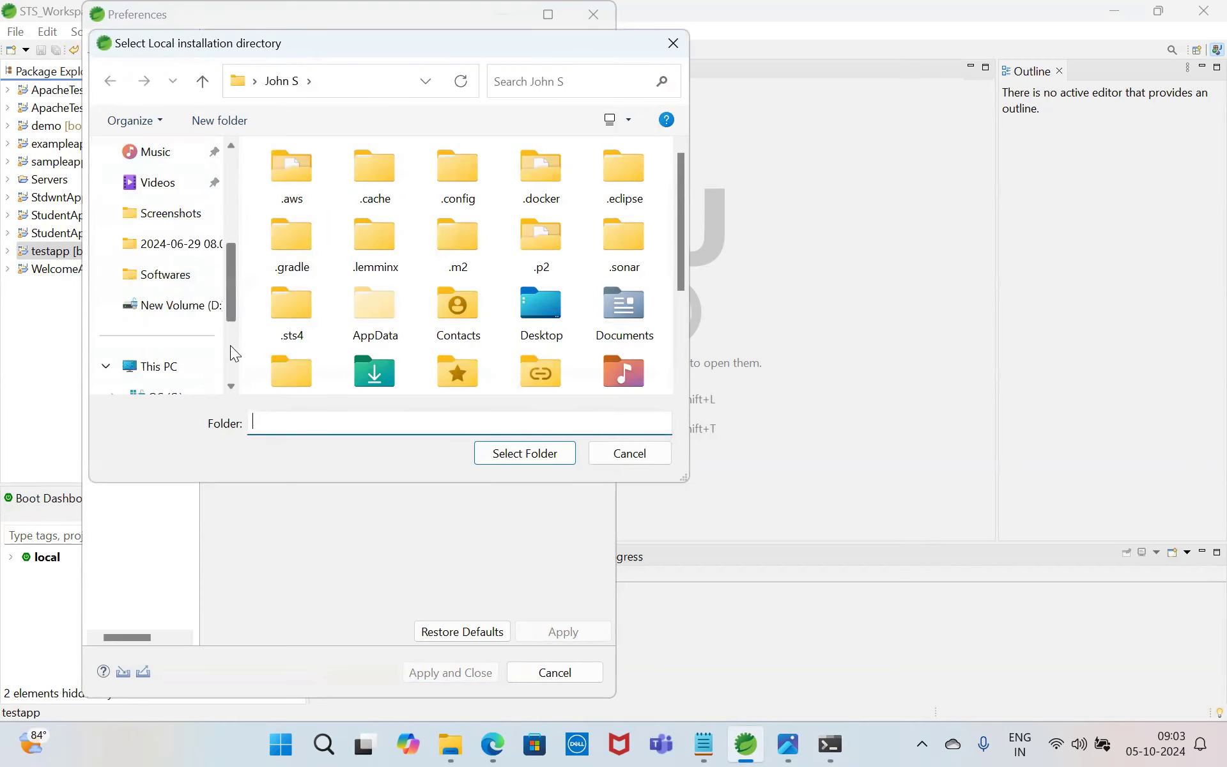
pyautogui.click(174, 306)
pyautogui.click(316, 297)
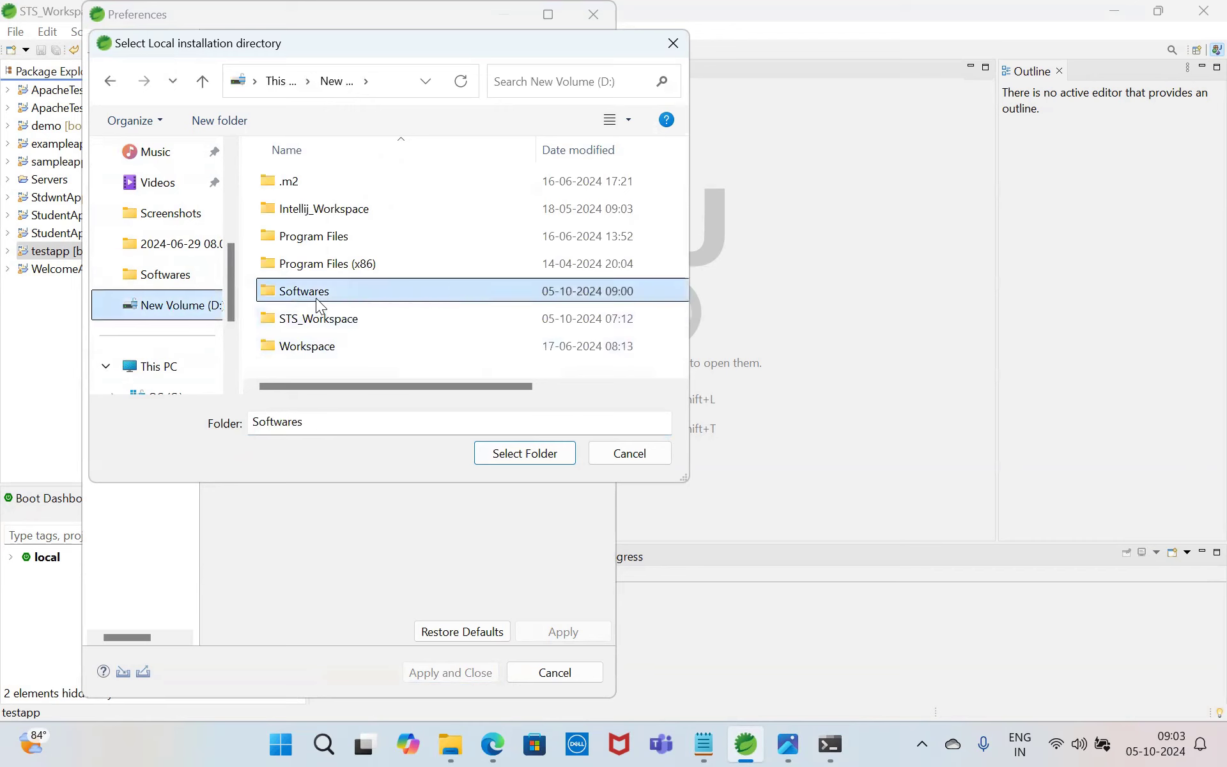
pyautogui.doubleClick(316, 298)
pyautogui.doubleClick(315, 317)
pyautogui.doubleClick(339, 181)
pyautogui.click(523, 455)
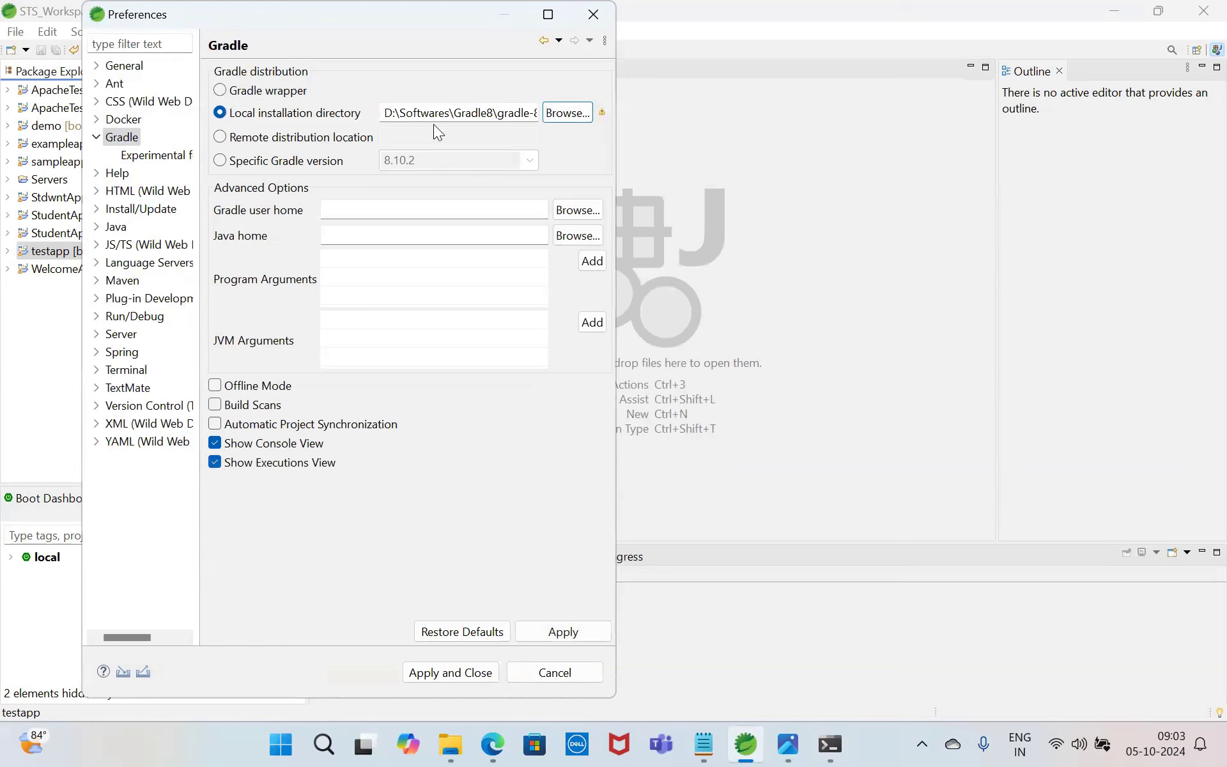
pyautogui.click(524, 113)
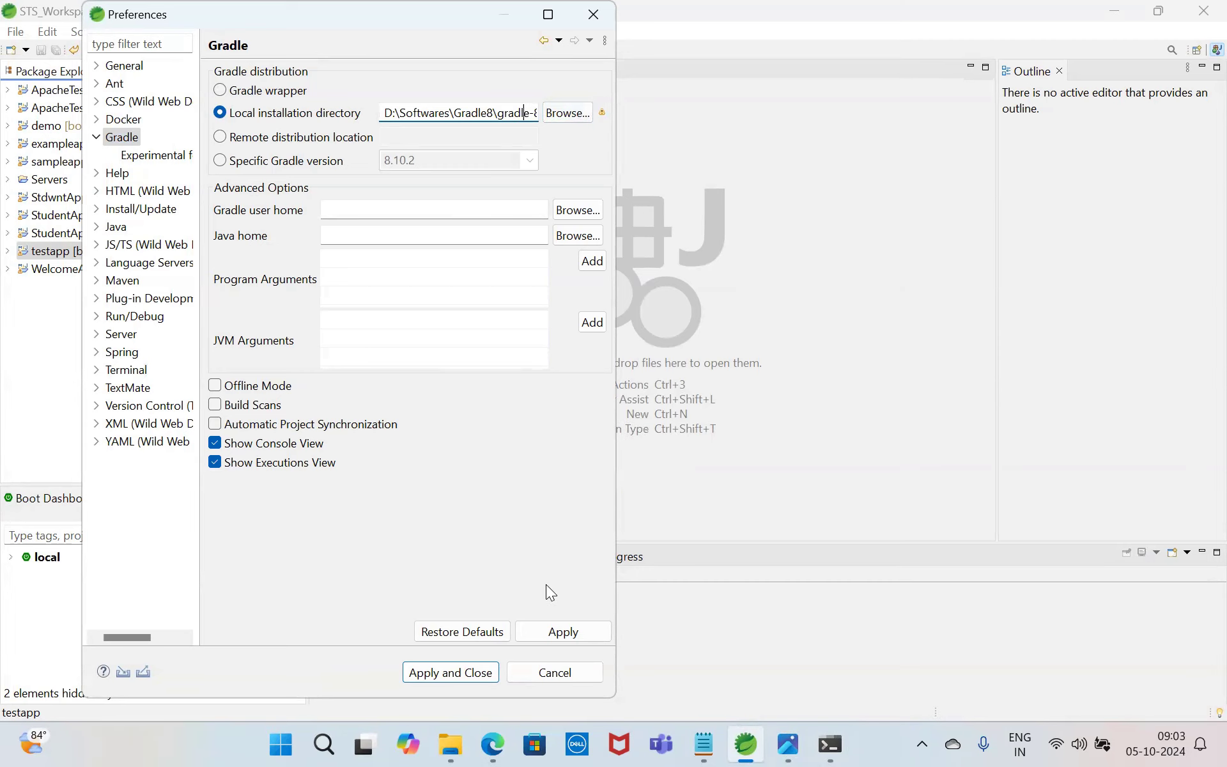
pyautogui.click(562, 632)
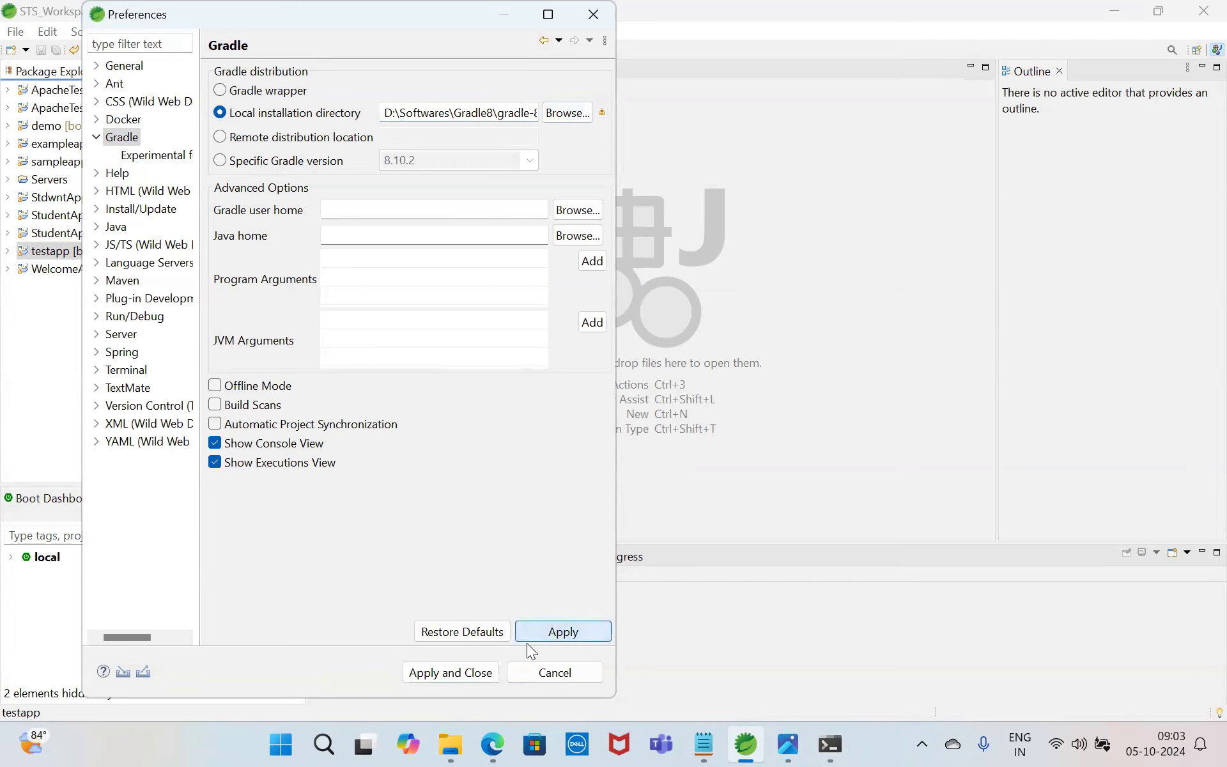
pyautogui.click(446, 674)
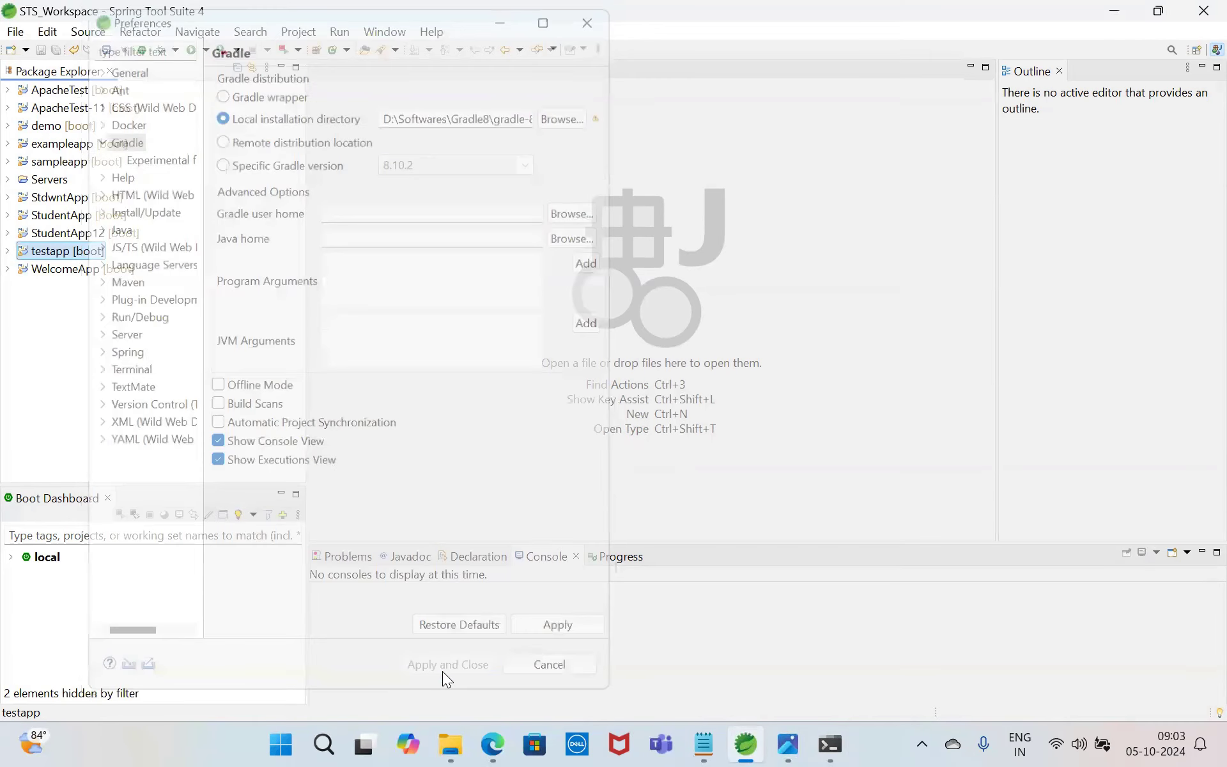
# Step: Create a new Spring Starter Project named test with type Gradle - Groovy, keeping all other default settings
pyautogui.click(15, 32)
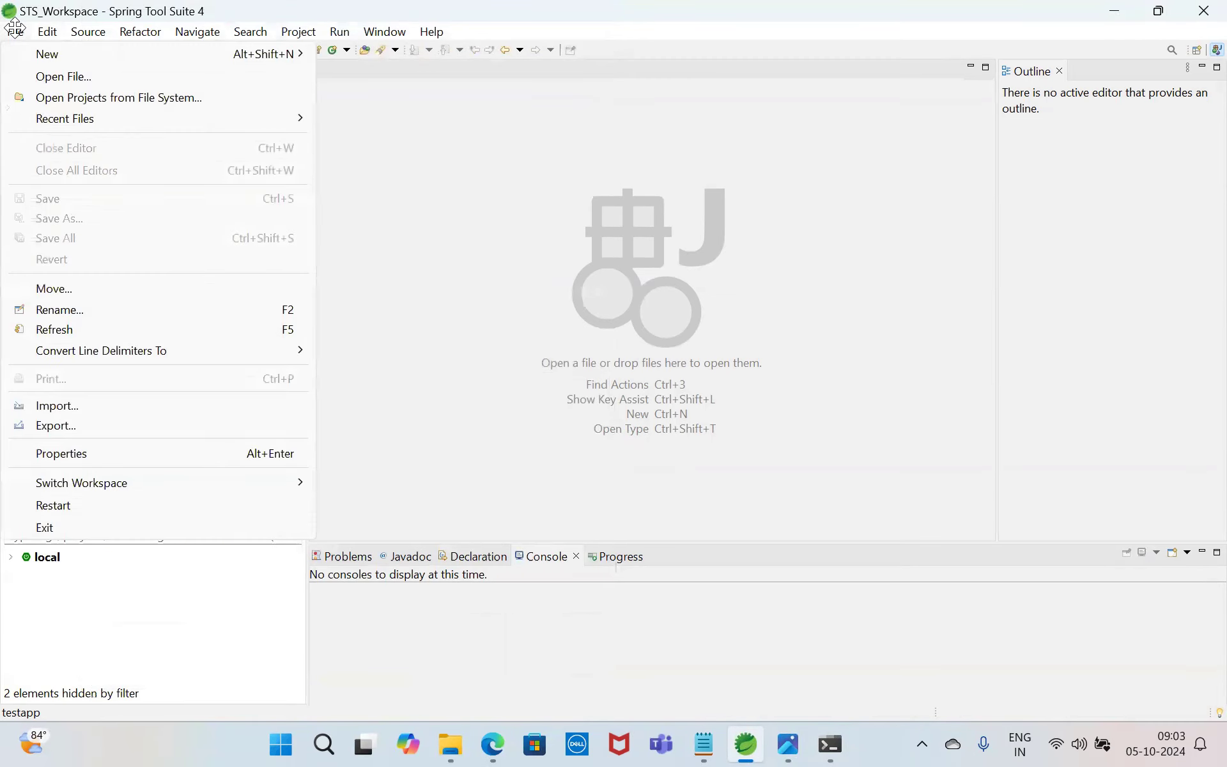
pyautogui.moveTo(75, 48)
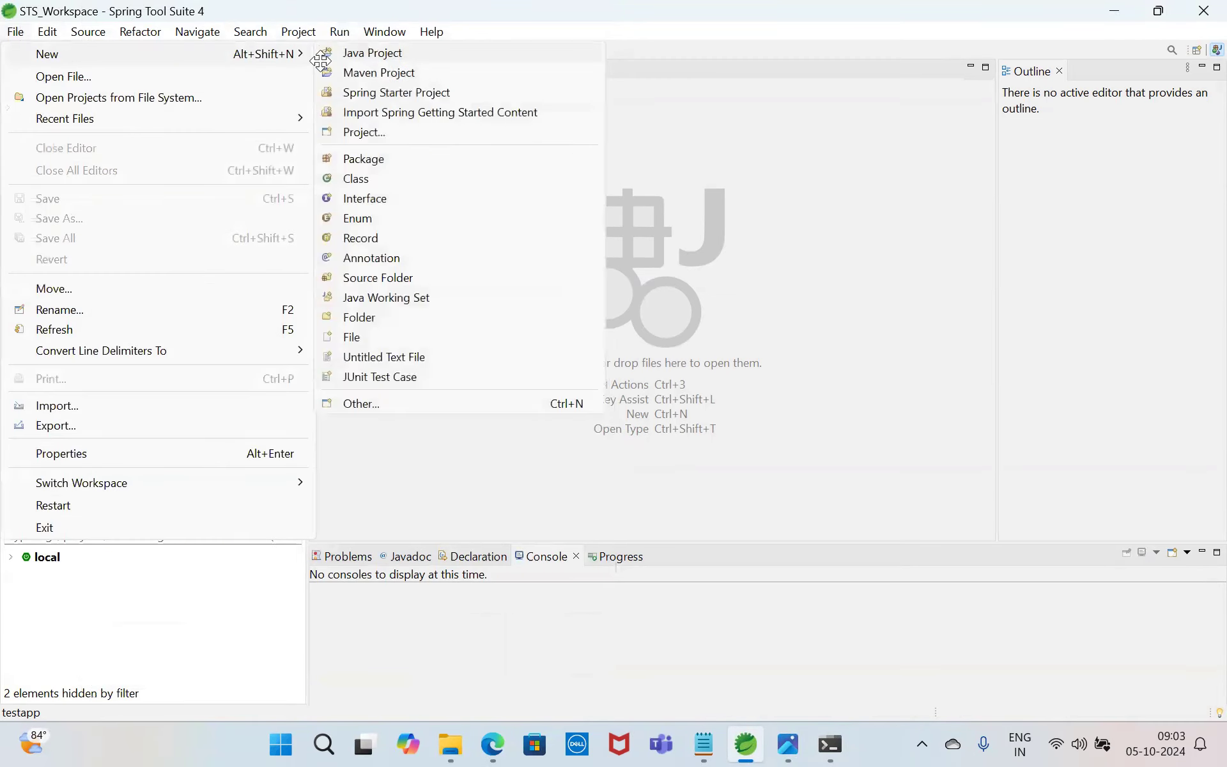
pyautogui.click(418, 92)
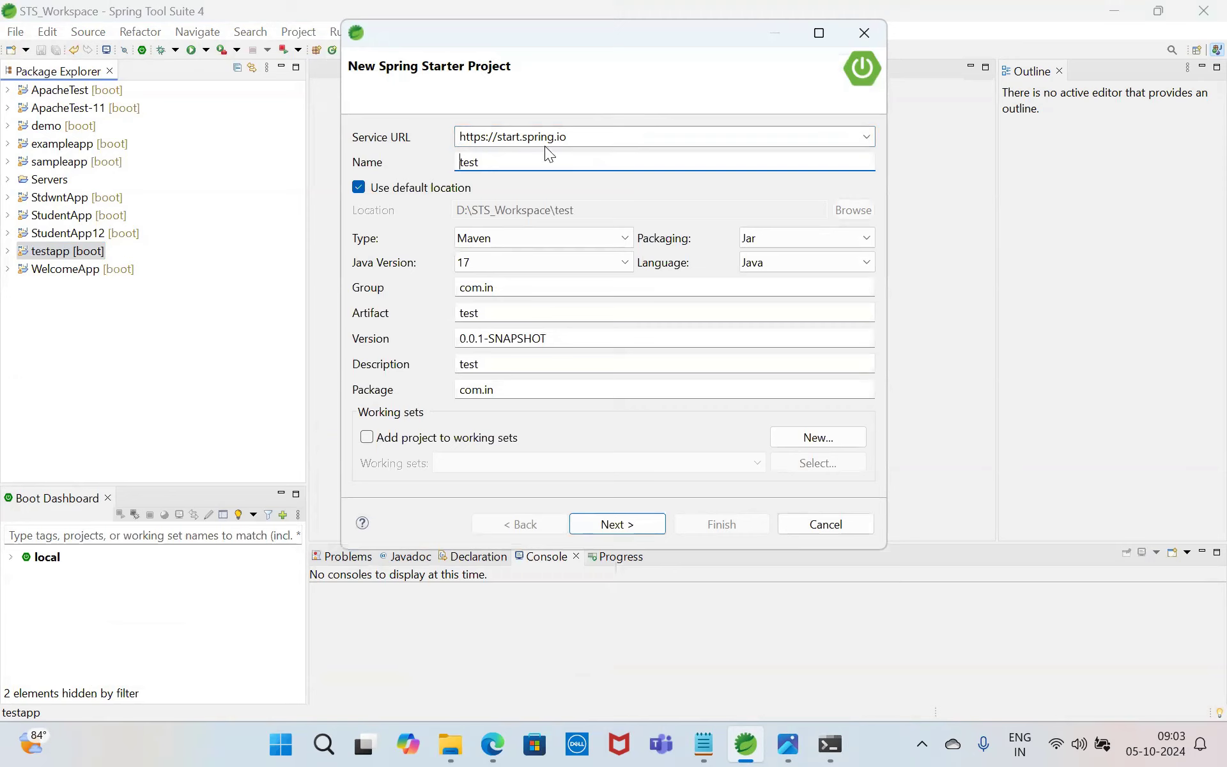
pyautogui.click(492, 234)
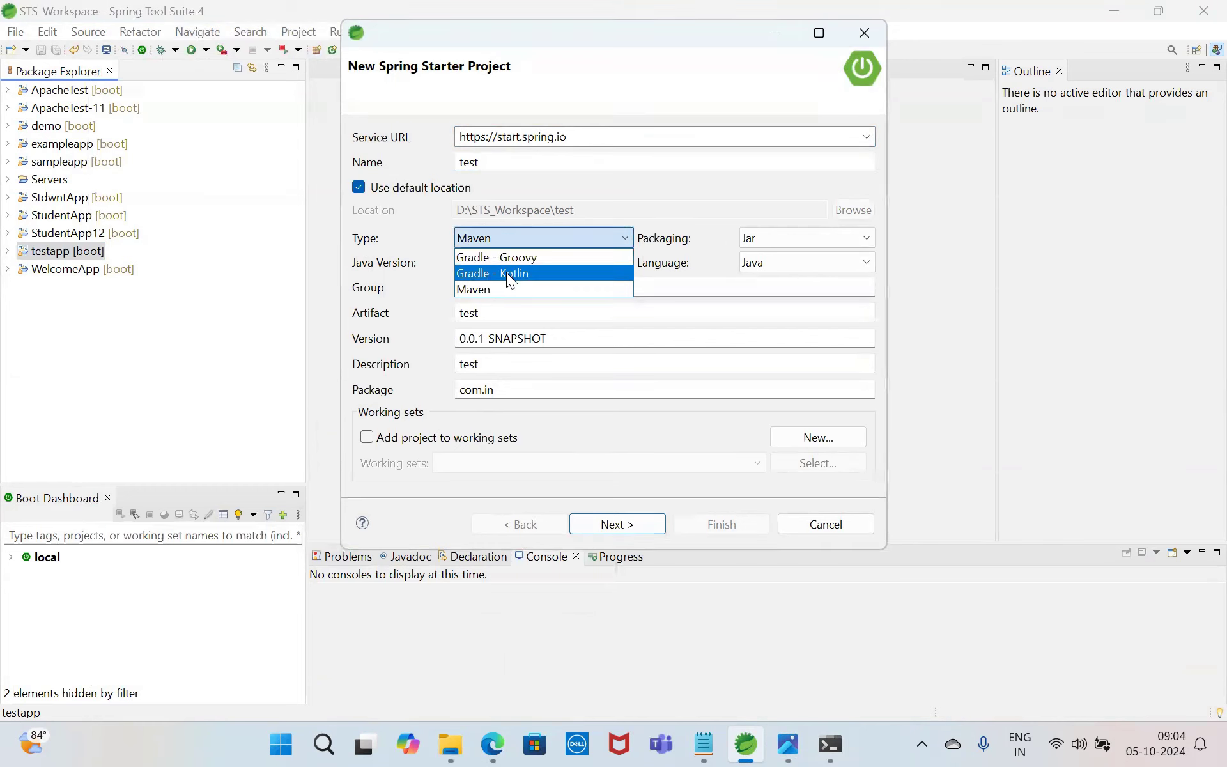
pyautogui.click(513, 256)
pyautogui.click(620, 522)
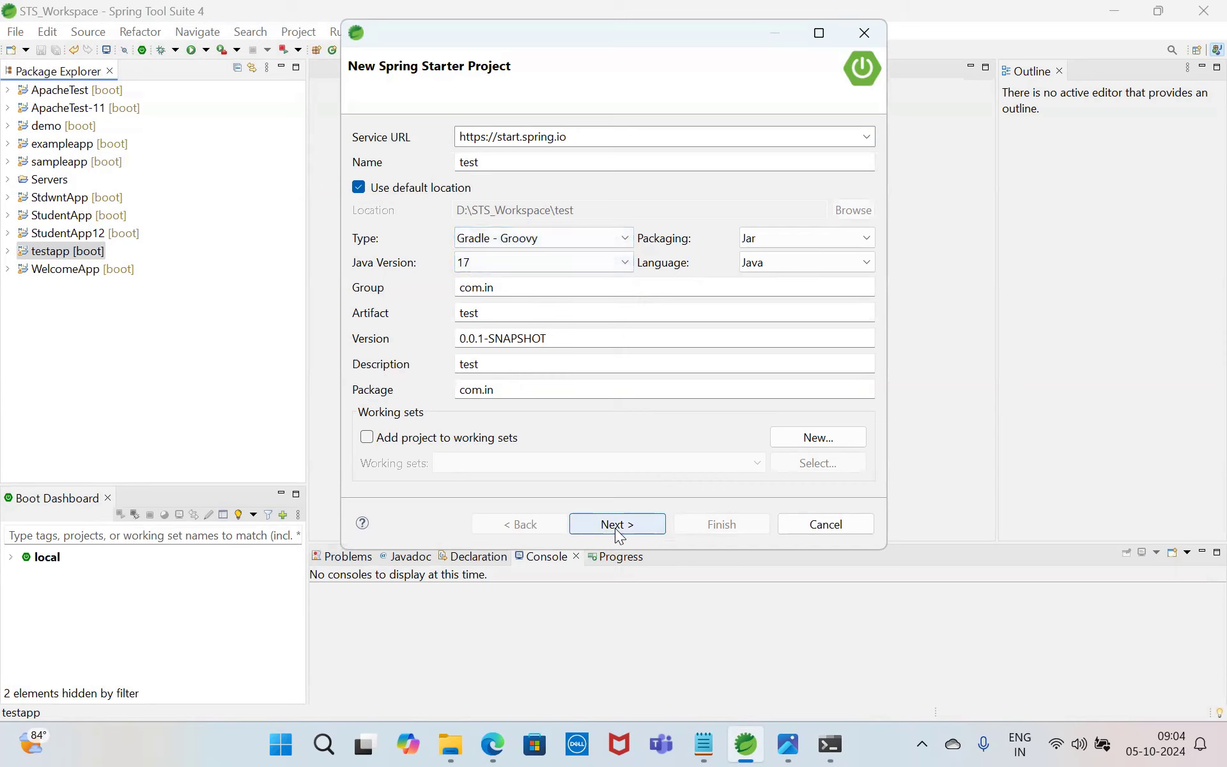
pyautogui.click(617, 525)
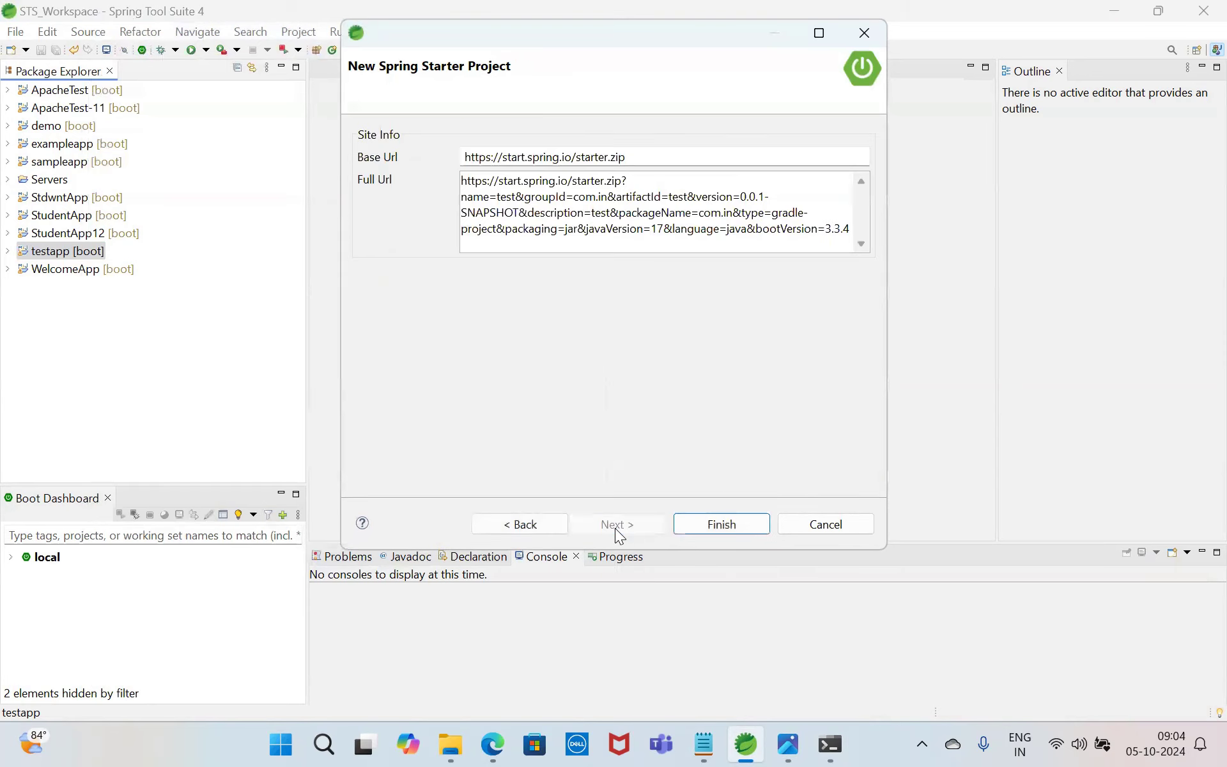
pyautogui.click(725, 518)
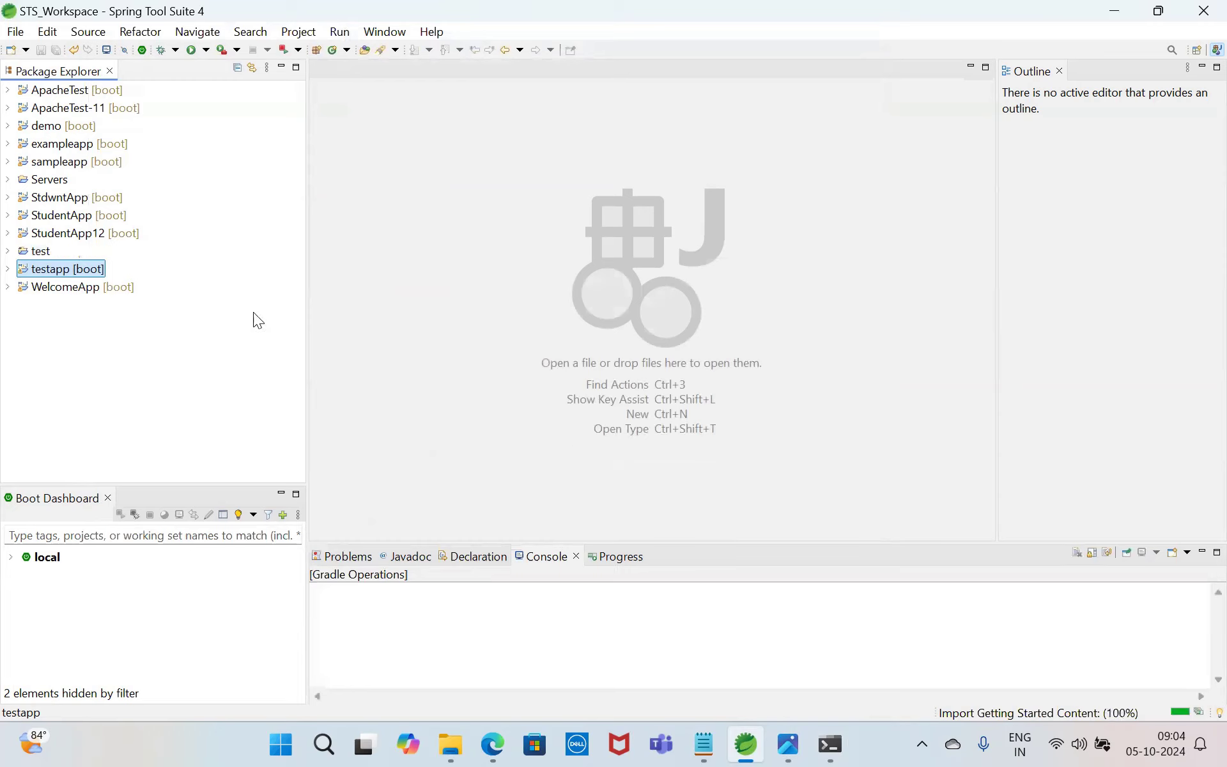
# Step: Expand the test project, open its build.gradle and settings.gradle files, and show the import's progress details
pyautogui.click(8, 251)
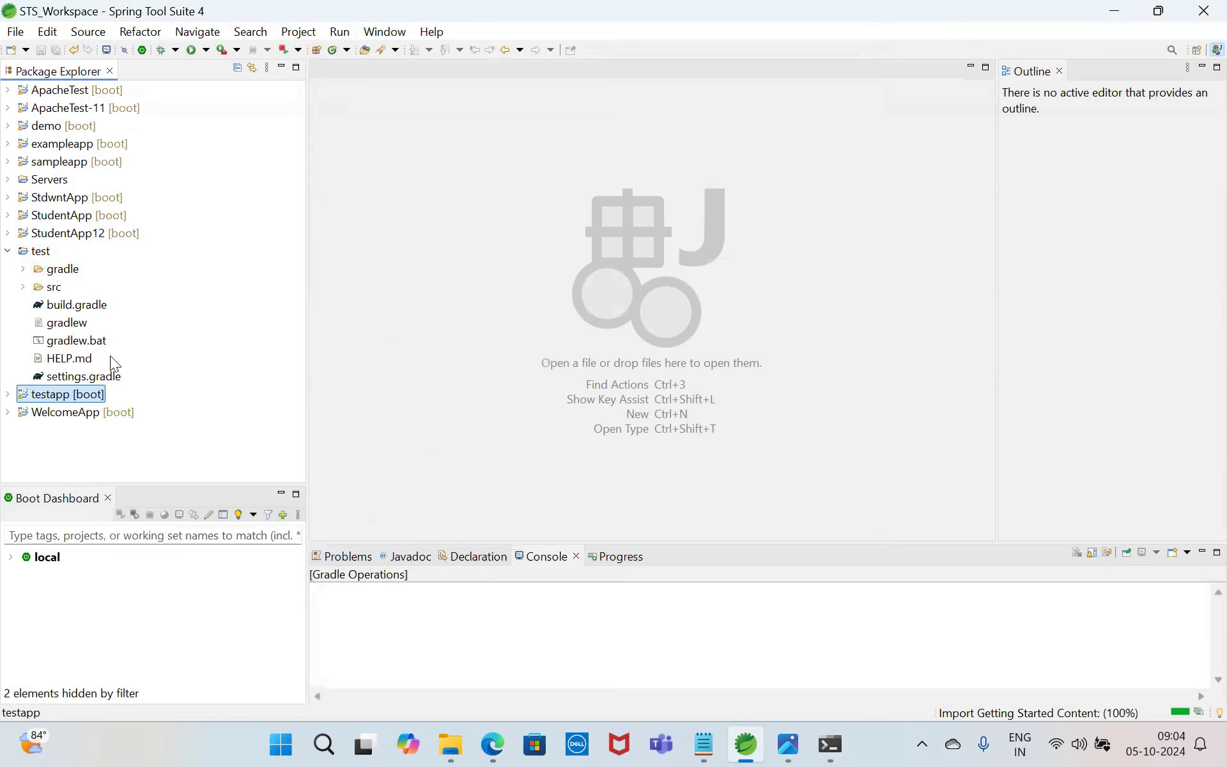
pyautogui.doubleClick(70, 305)
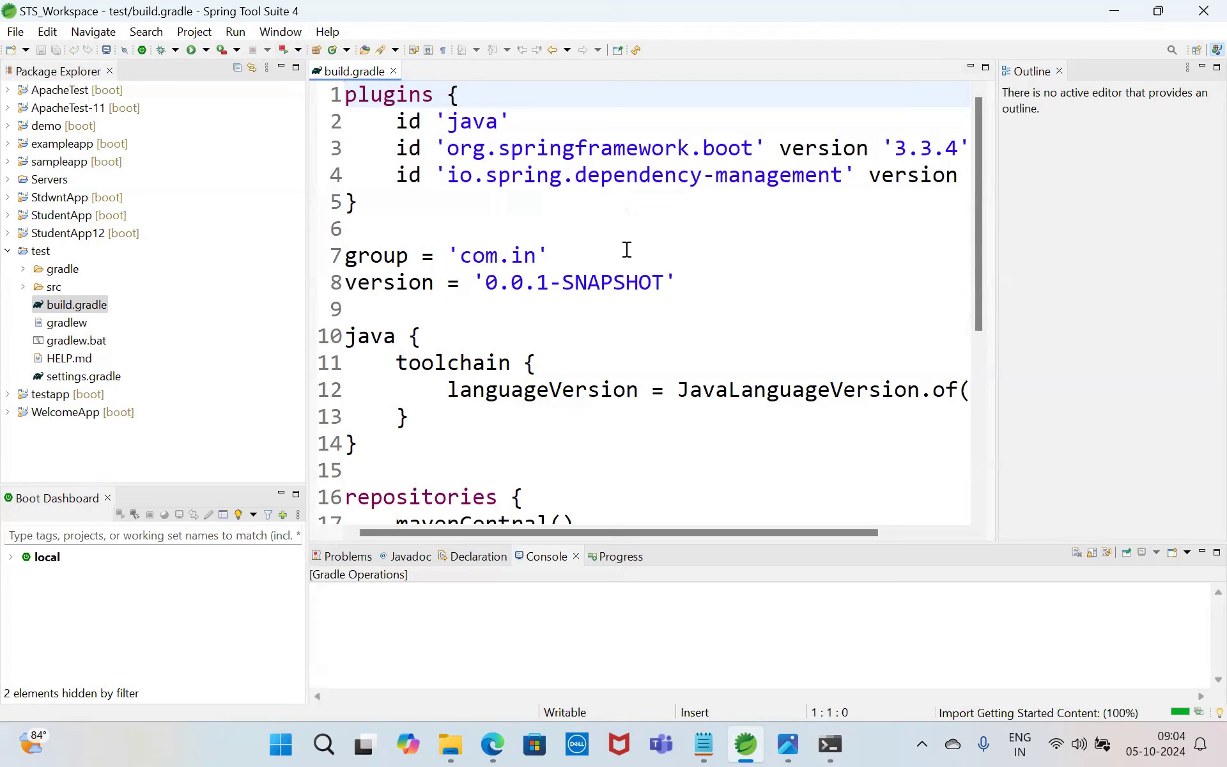
pyautogui.click(1200, 714)
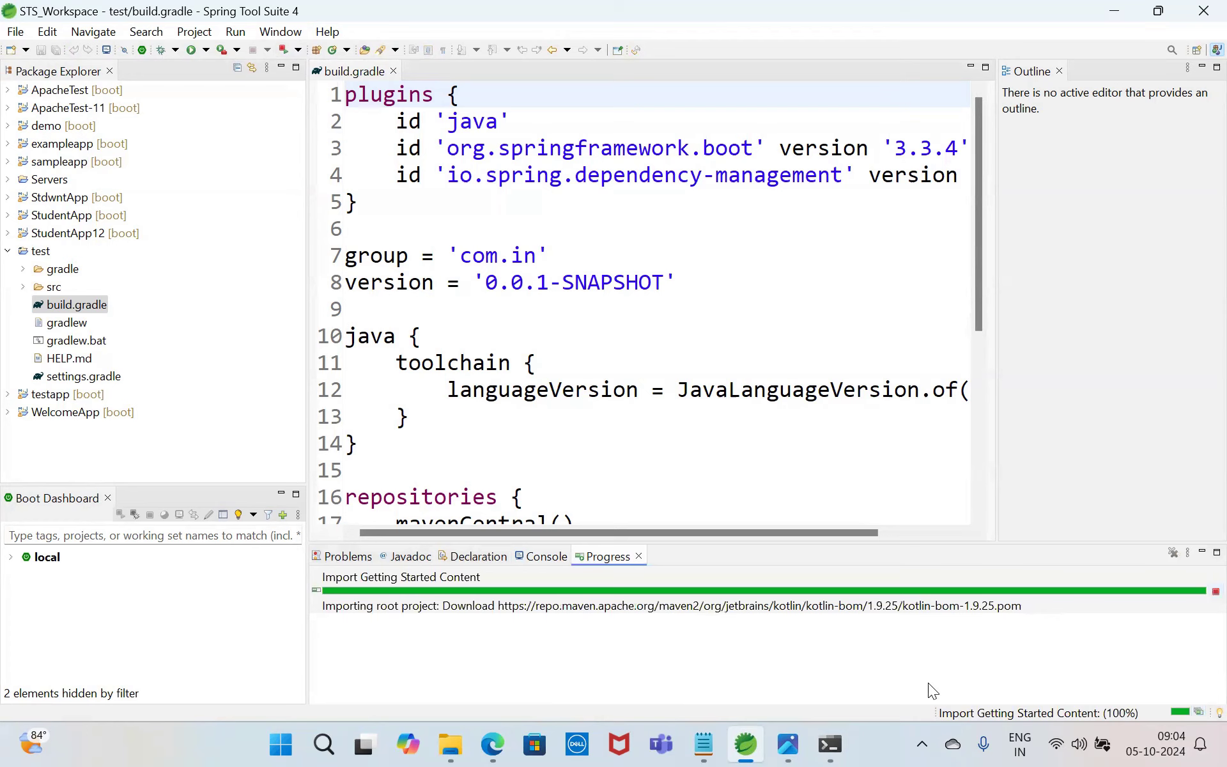
pyautogui.click(102, 378)
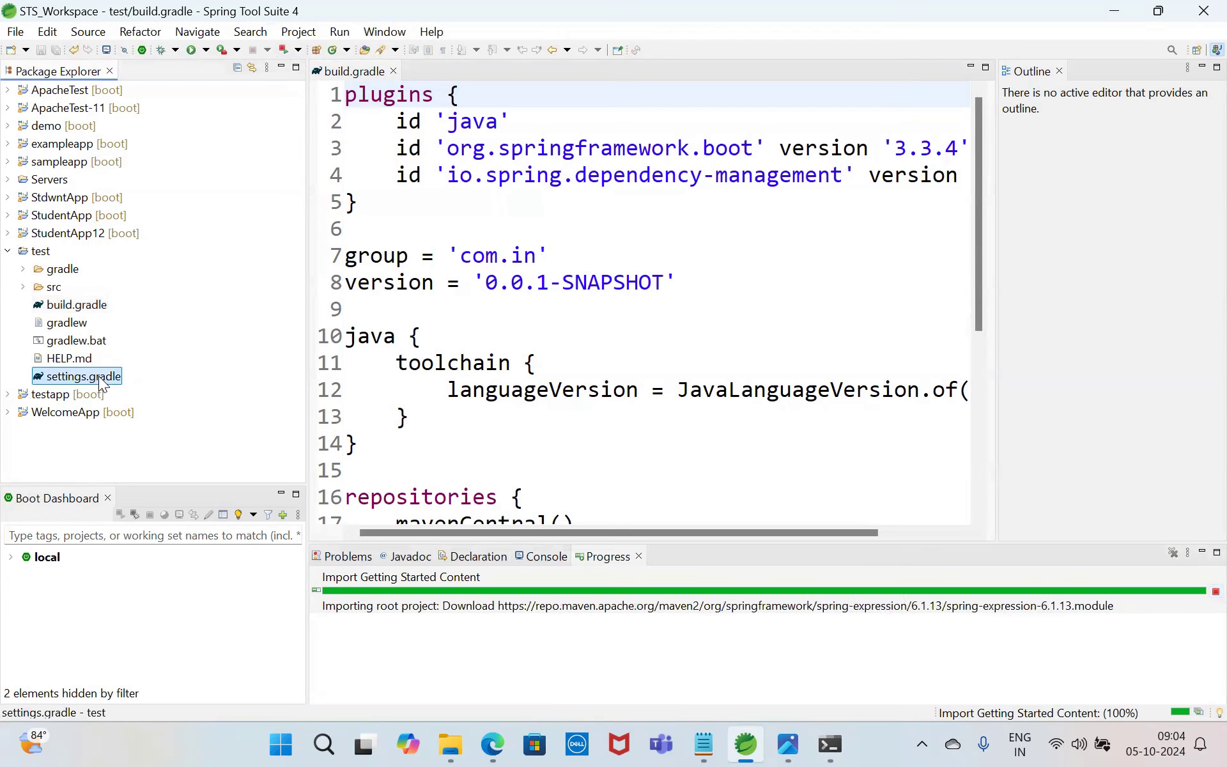
pyautogui.doubleClick(100, 381)
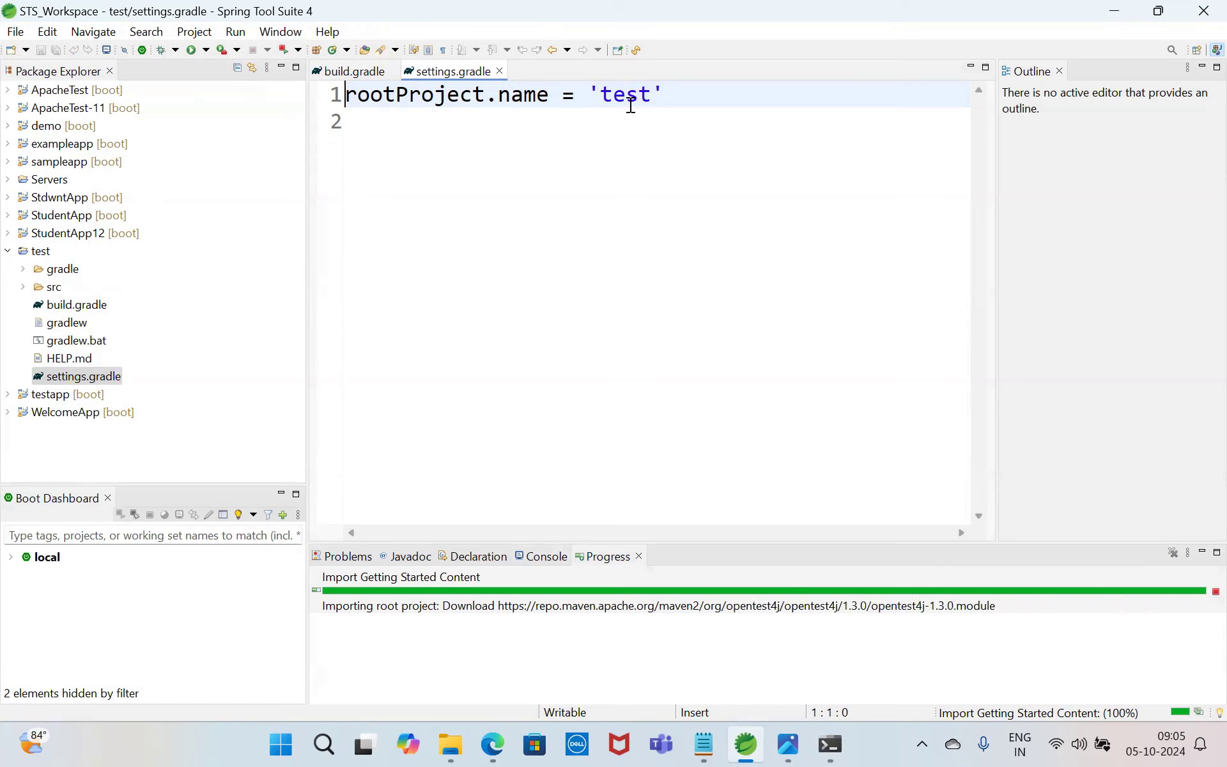
# Step: Return to the test project's build.gradle and examine its repositories and dependencies blocks
pyautogui.click(73, 305)
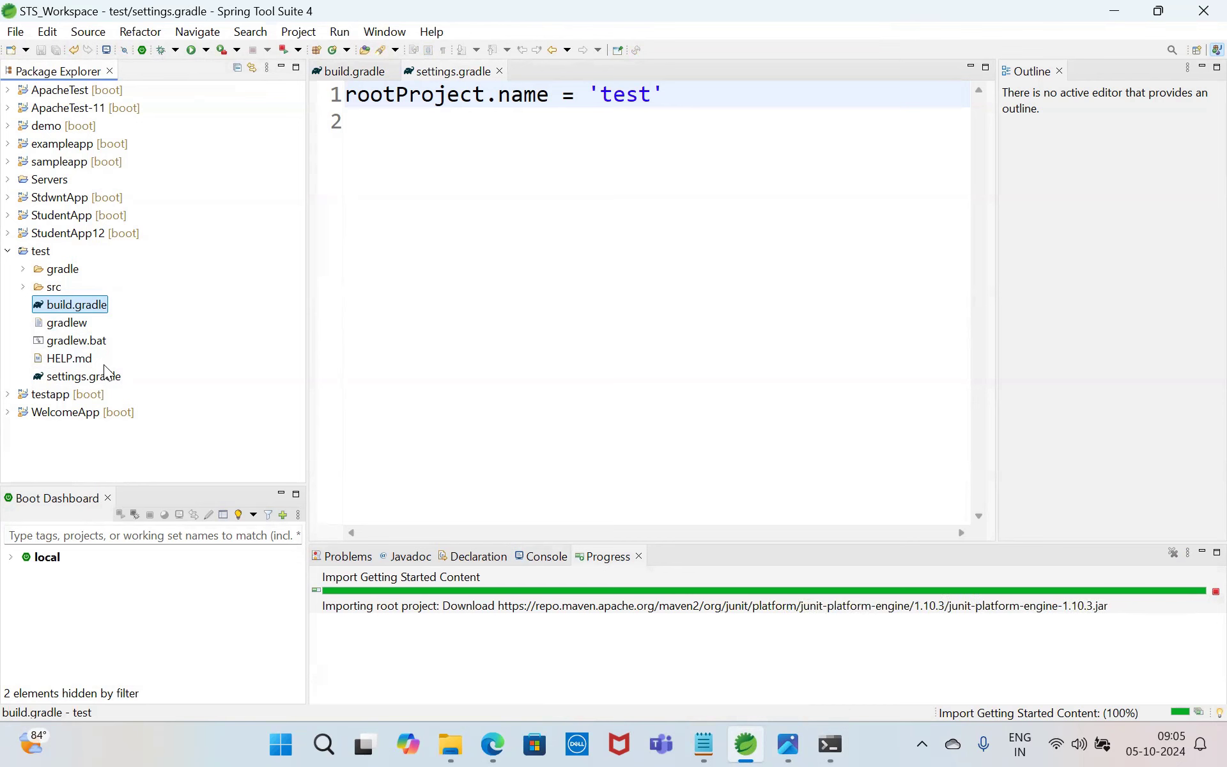
pyautogui.click(77, 310)
pyautogui.doubleClick(76, 307)
pyautogui.click(588, 337)
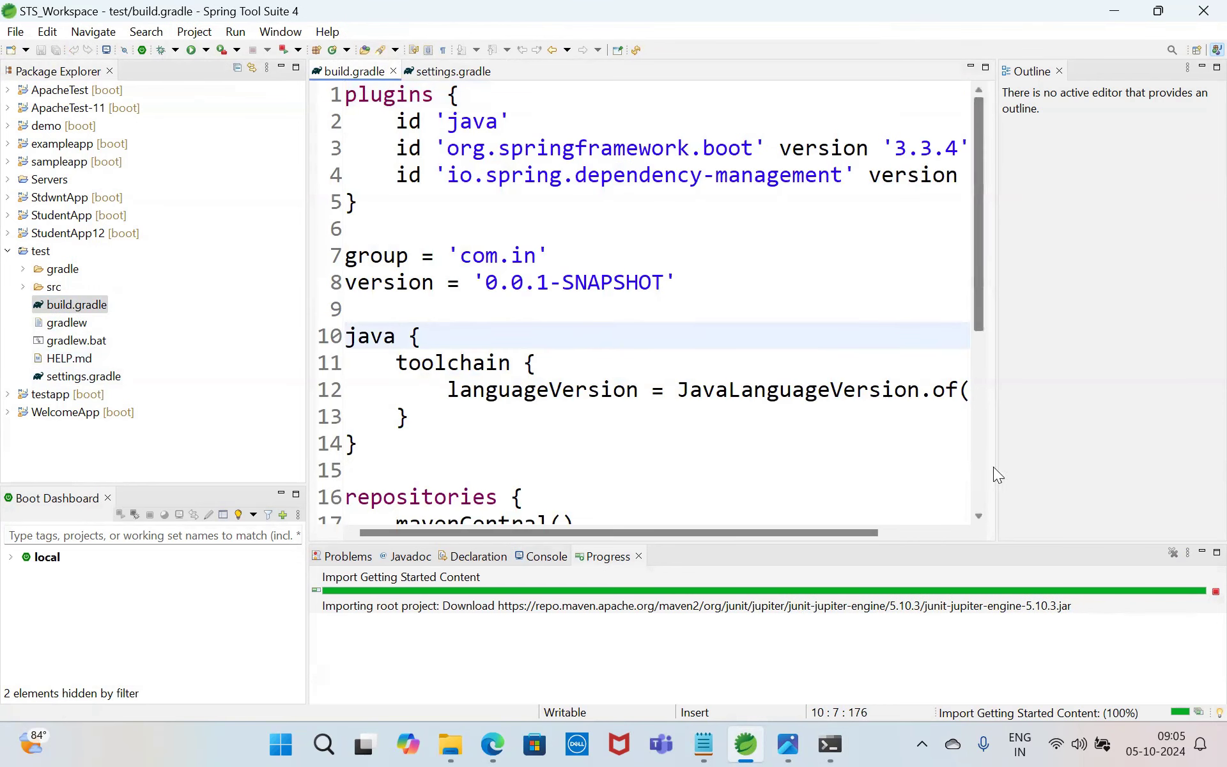
pyautogui.click(979, 481)
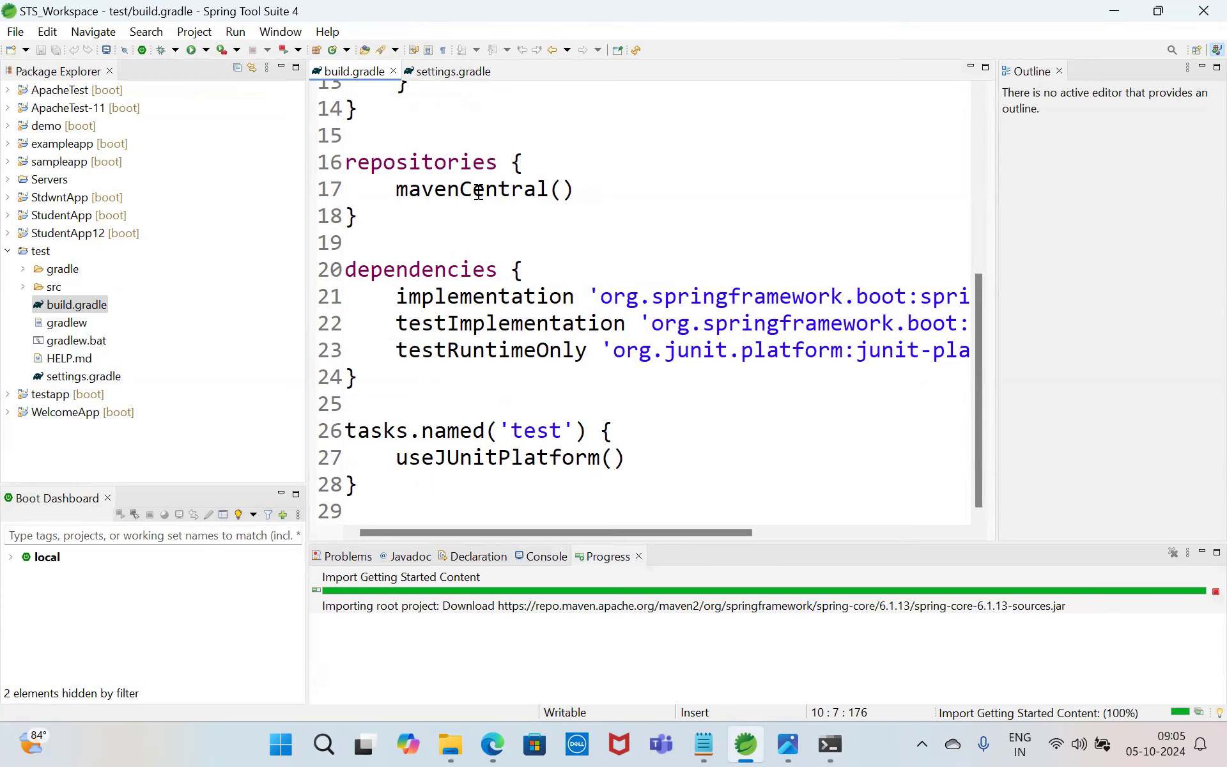
pyautogui.click(79, 377)
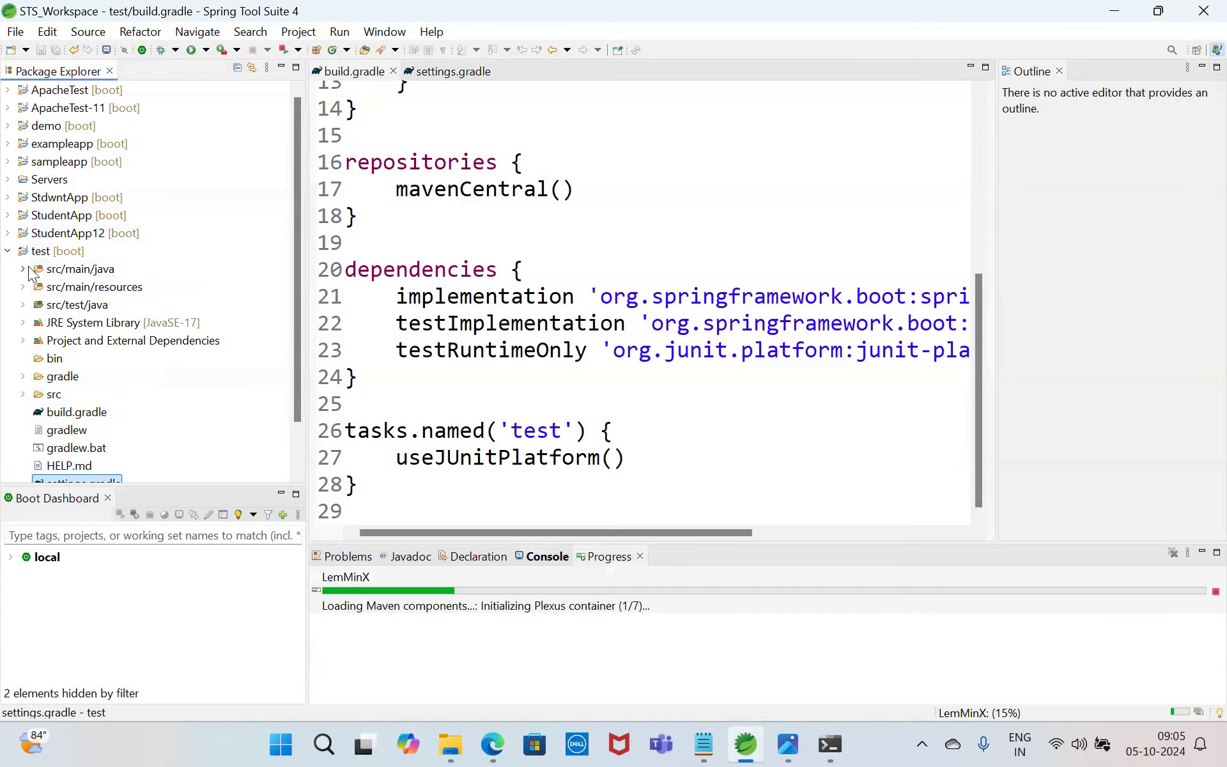
# Step: Open TestApplication.java from the com.in package under src/main/java of the test project
pyautogui.click(24, 269)
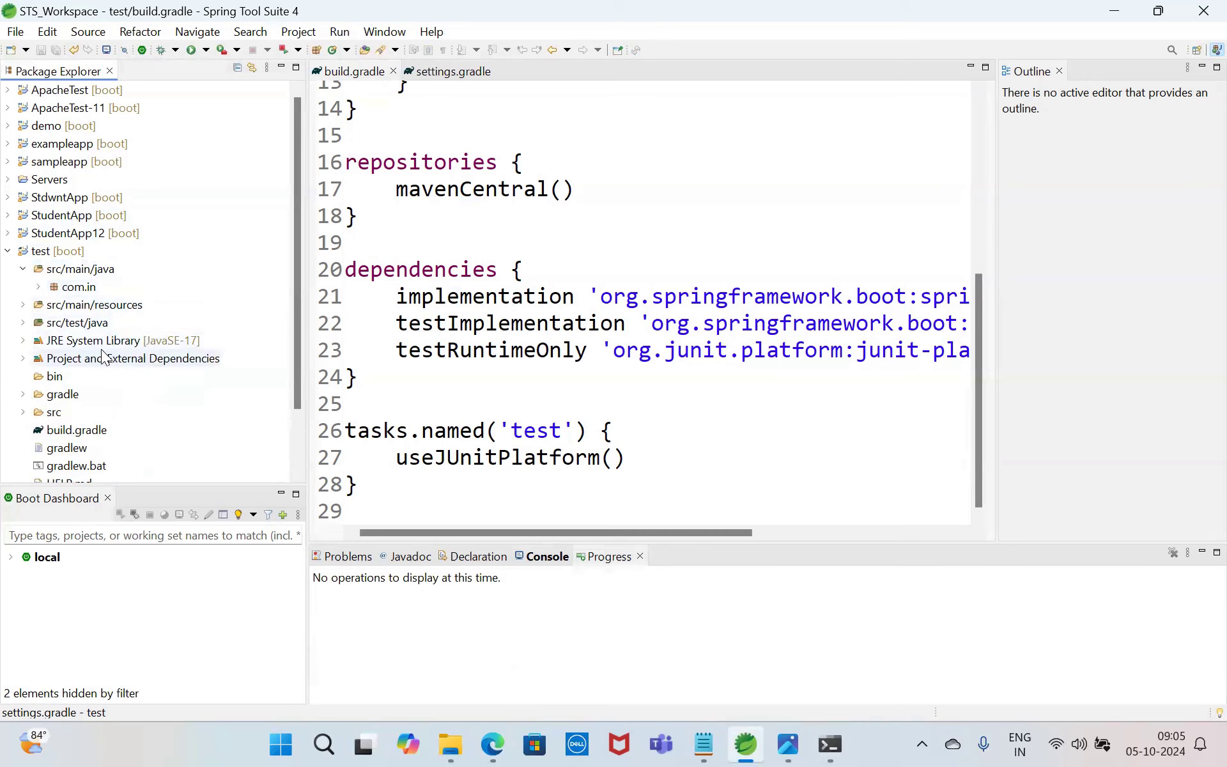
pyautogui.click(39, 287)
pyautogui.click(138, 309)
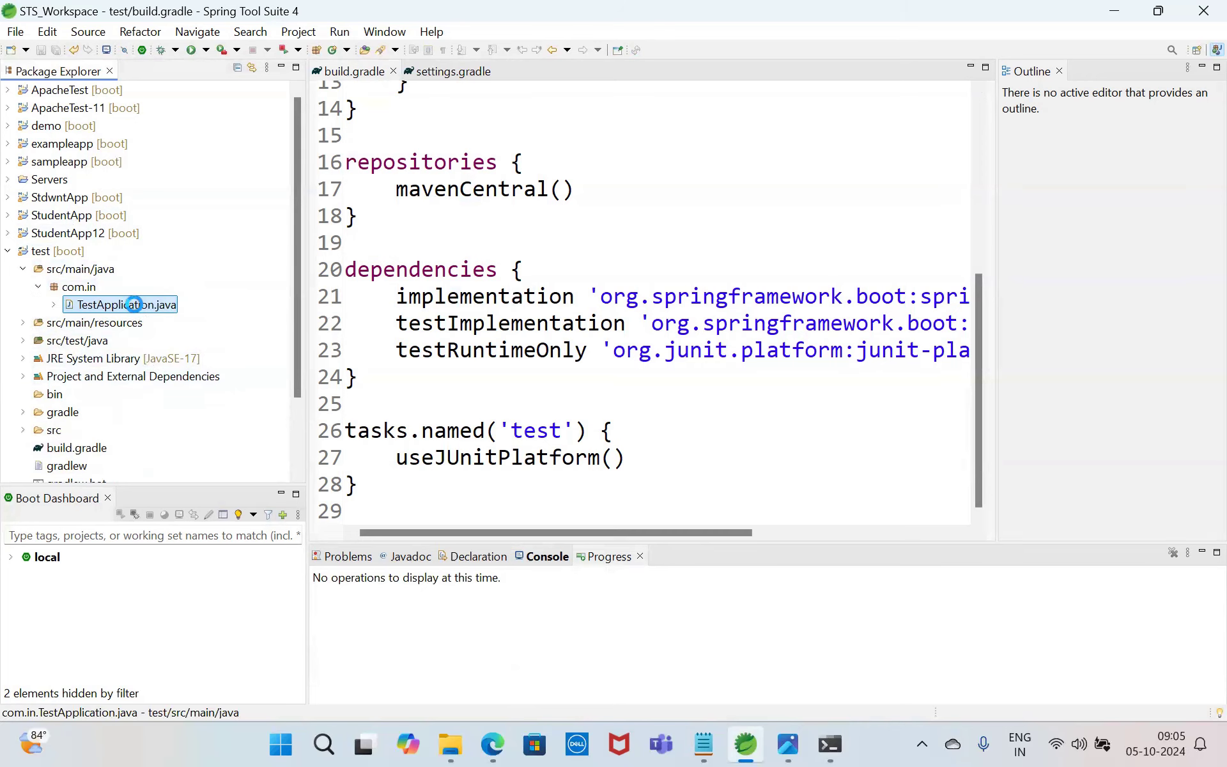
pyautogui.doubleClick(137, 305)
# Step: Run TestApplication as a Spring Boot App and review its console output
pyautogui.click(404, 189)
pyautogui.rightClick(404, 188)
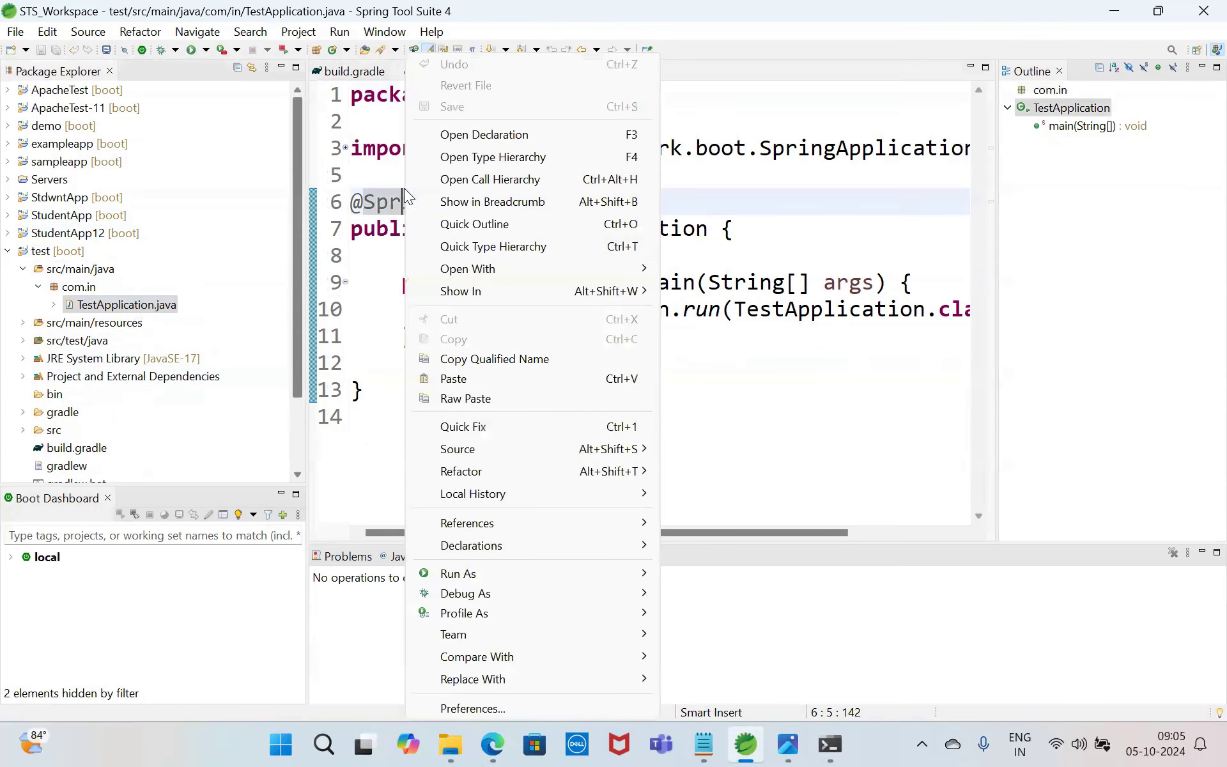
pyautogui.moveTo(566, 576)
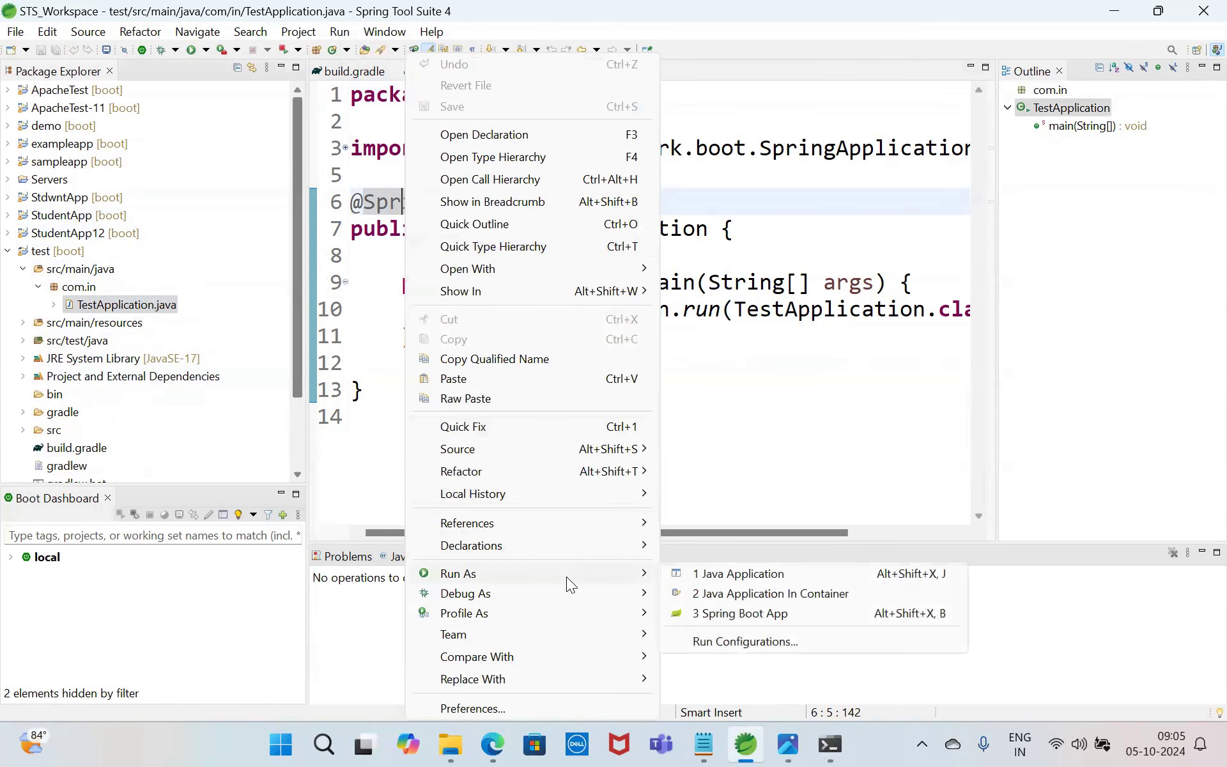
pyautogui.click(752, 615)
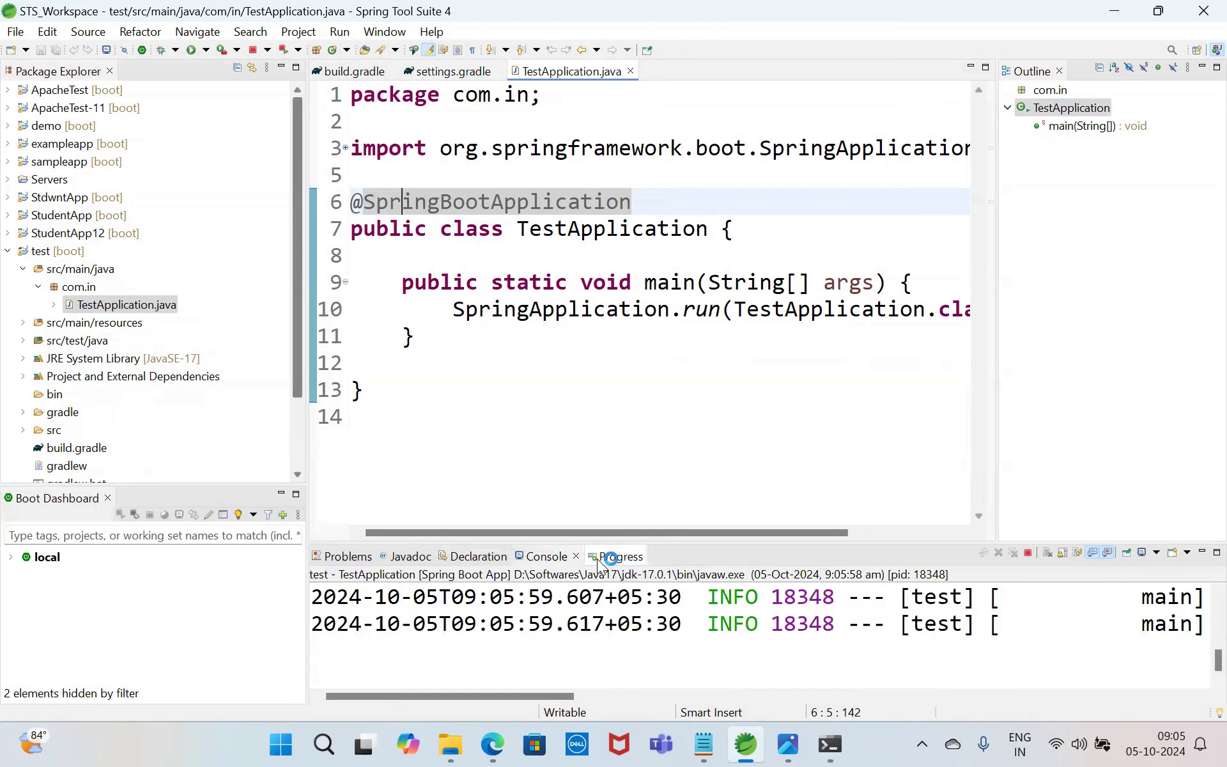
pyautogui.click(531, 557)
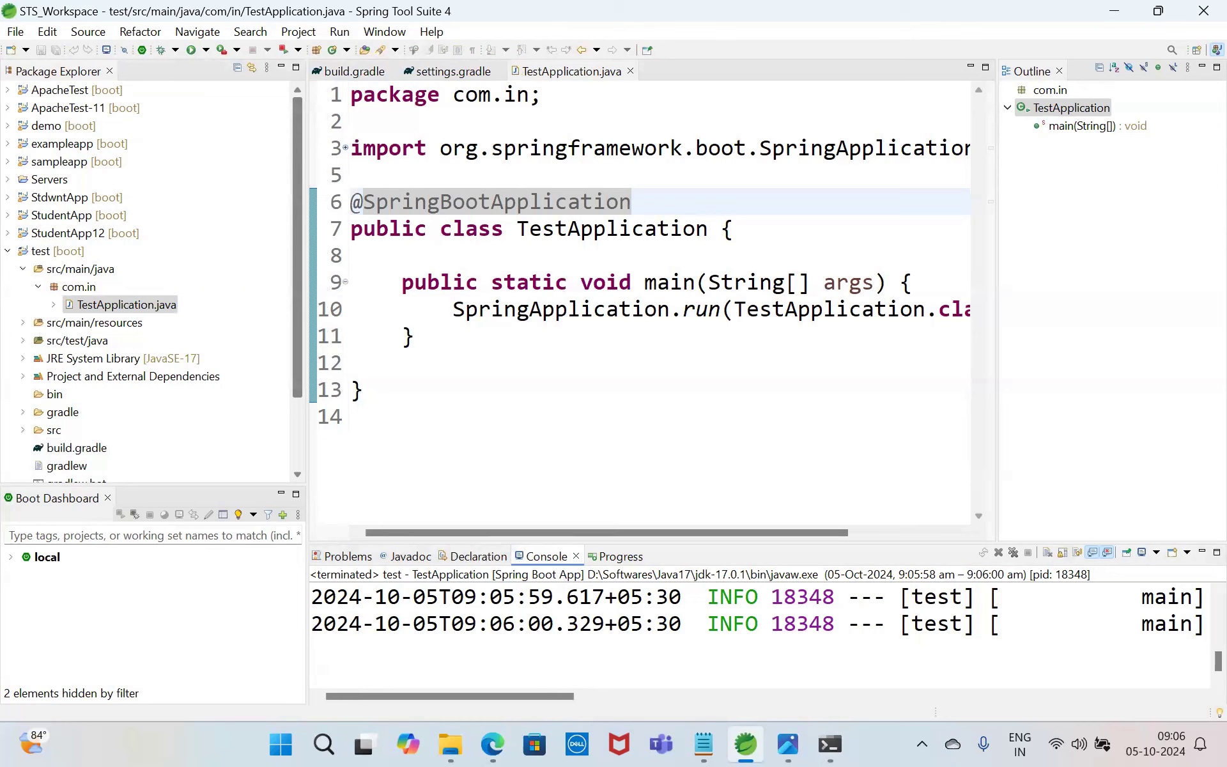
pyautogui.moveTo(521, 694); pyautogui.dragTo(479, 701)
pyautogui.click(789, 744)
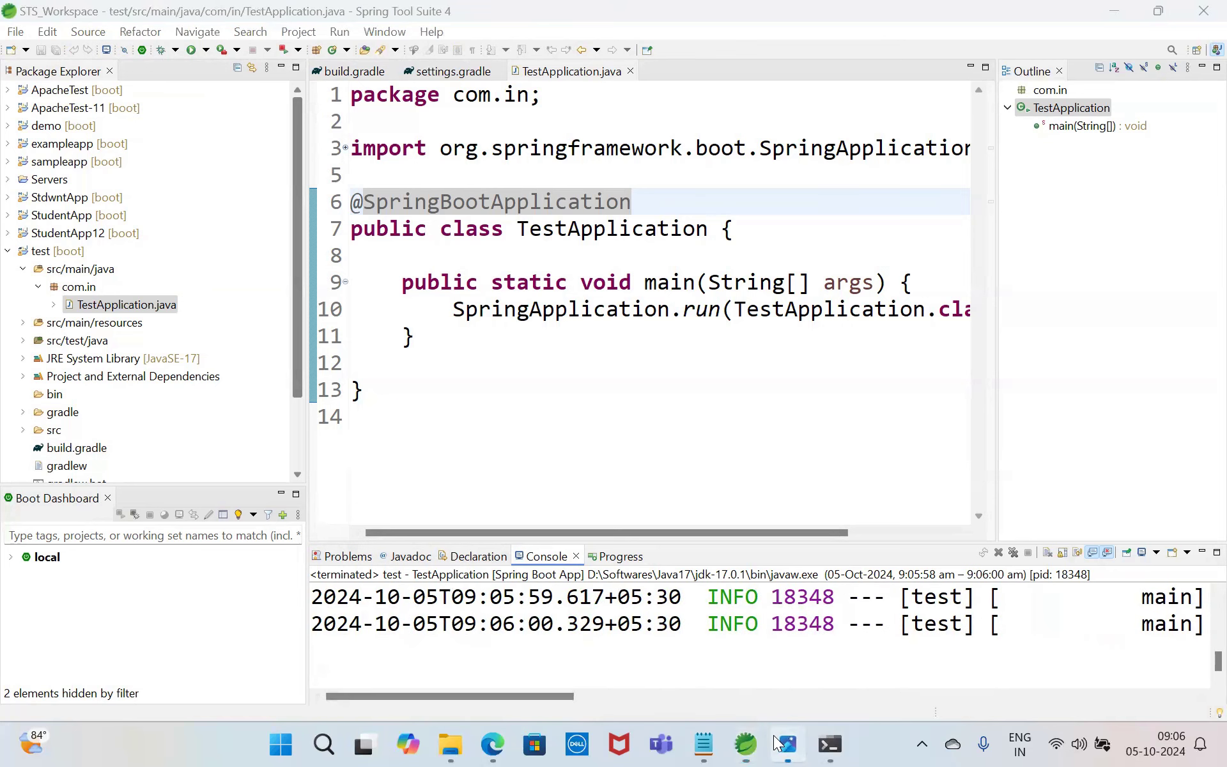